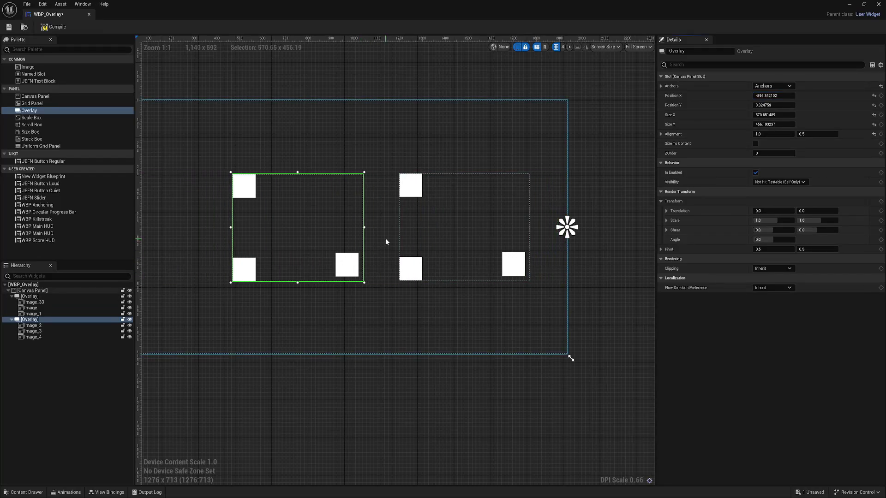
scroll(388, 216, "up", 2)
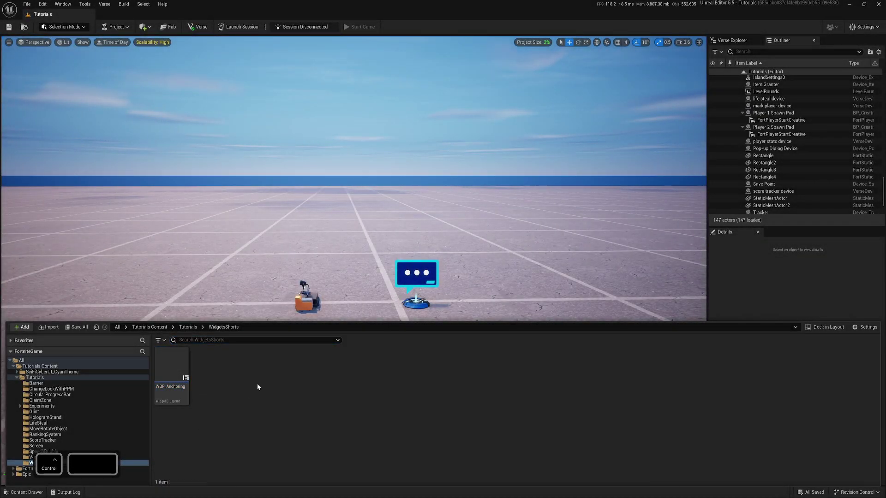
- Create a Widget Blueprint named WBP_Overlay in the WidgetsShorts folder
right_click(253, 381)
mouse_move(289, 368)
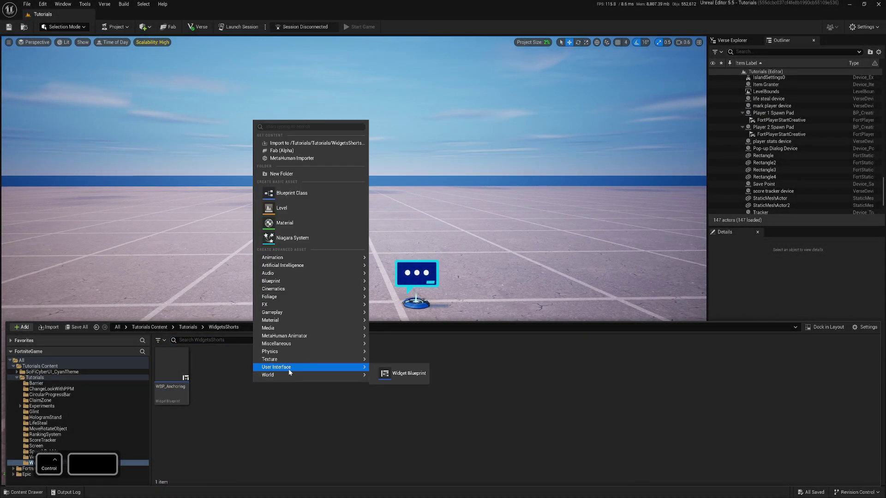
left_click(401, 373)
left_click(351, 208)
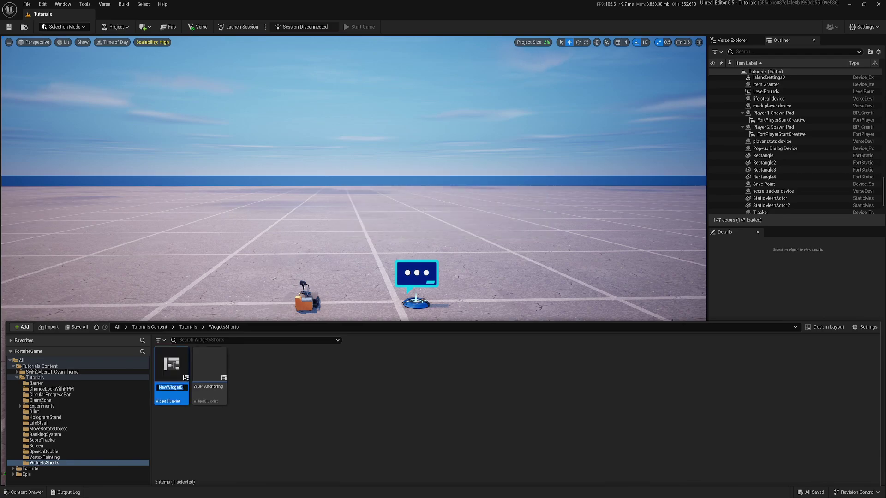
type("WBP_O")
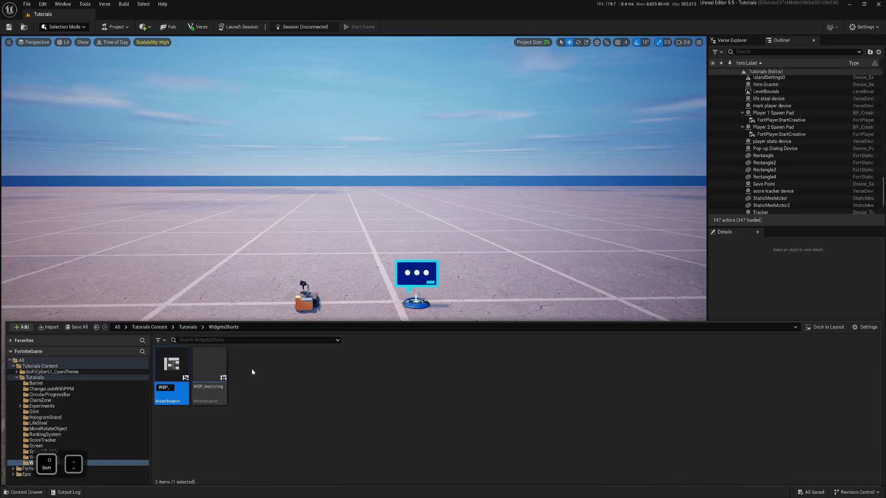
type("verlay")
key("Return")
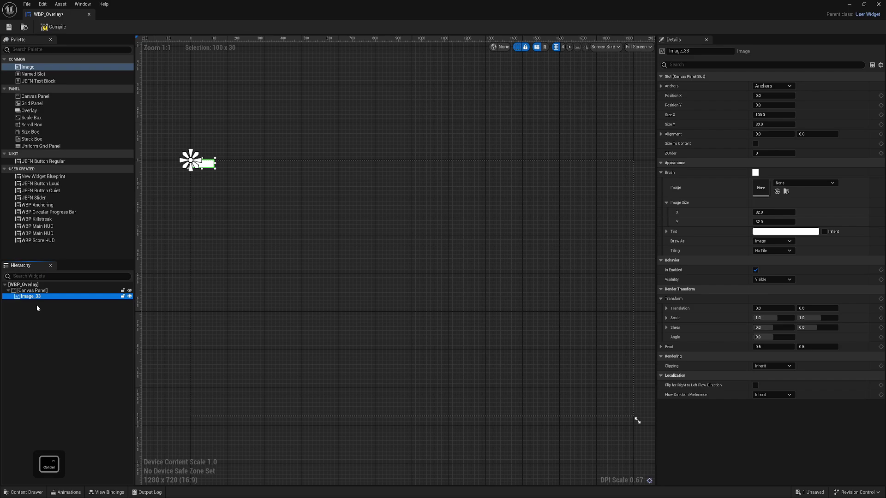
- Duplicate the image twice and set the height of all three images to 100
key("ctrl+d")
key("ctrl+d")
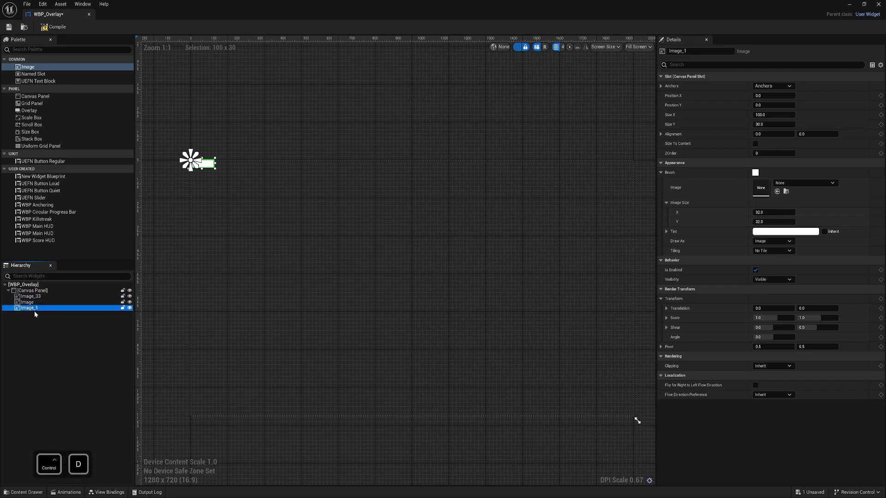
scroll(204, 164, "up", 2)
left_click(33, 296, "shift")
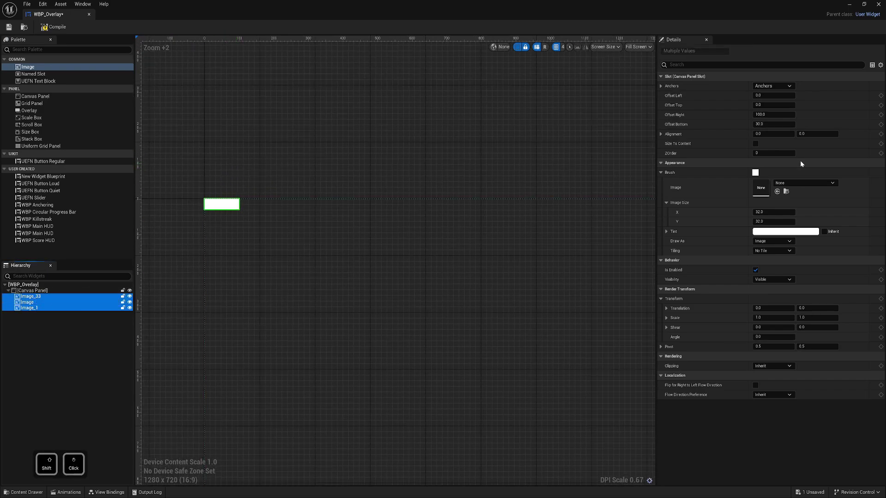
left_click(774, 124)
type("100")
key("Return")
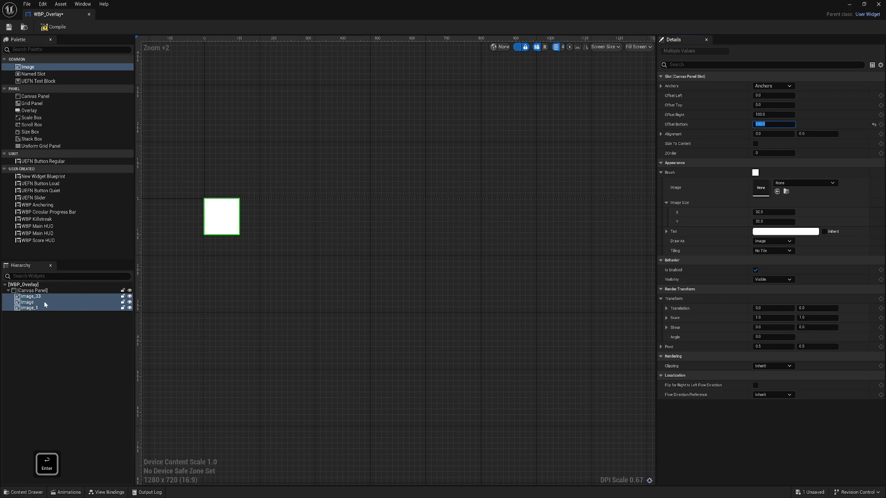
- Move the second image down to a Y position of about 183 and place the third image below it
left_click(45, 302)
right_click_drag(244, 296, 246, 260)
left_click_drag(771, 108, 881, 108)
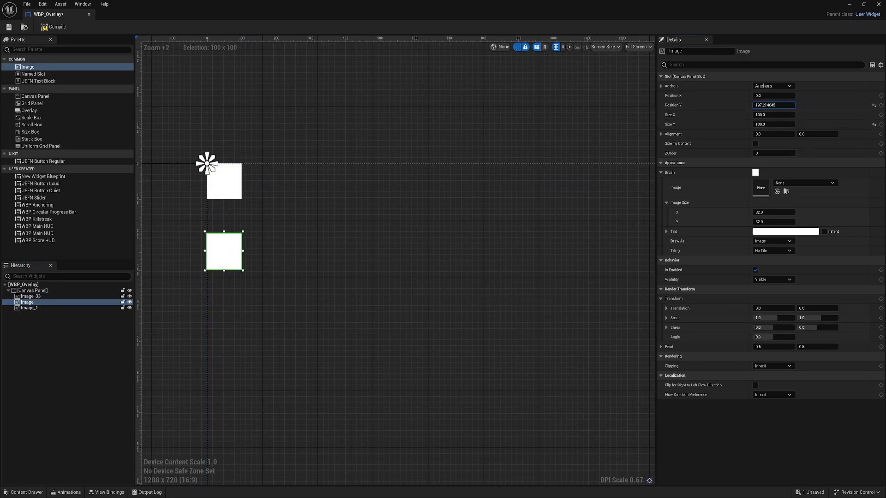
mouse_move(807, 105)
left_mouse_down()
mouse_move(835, 105)
mouse_move(776, 105)
mouse_move(812, 105)
mouse_move(797, 106)
left_mouse_up()
left_click(37, 308)
- Set the left offset of all three images to 50
left_click(30, 296, "shift")
left_click(766, 96)
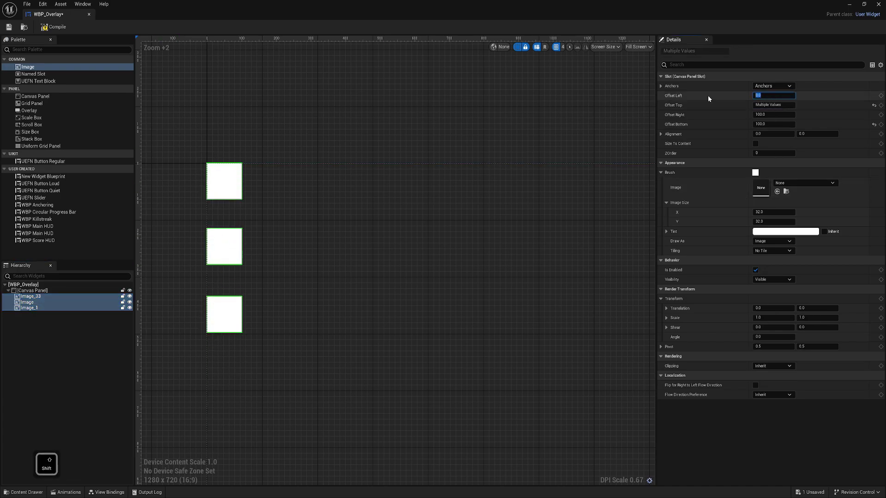
type("50")
key("Return")
- Move the first image to a Y position of about 44 and the third image to about 328
left_click(29, 297)
key("ctrl+z")
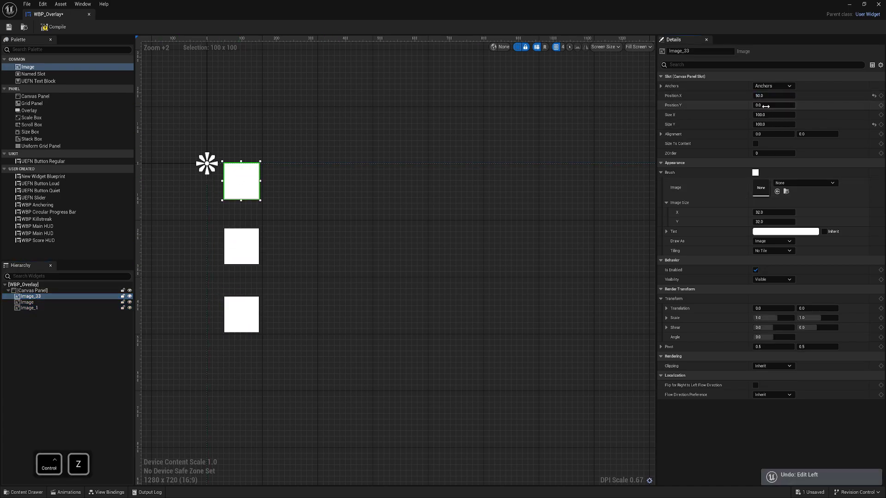
mouse_move(766, 106)
left_mouse_down()
mouse_move(787, 106)
mouse_move(758, 106)
mouse_move(768, 105)
left_mouse_up()
left_click(308, 206)
left_click(244, 304)
right_click_drag(373, 145, 391, 144)
- Examine each of the three images individually to see where its anchor sits on the canvas
left_click(39, 296)
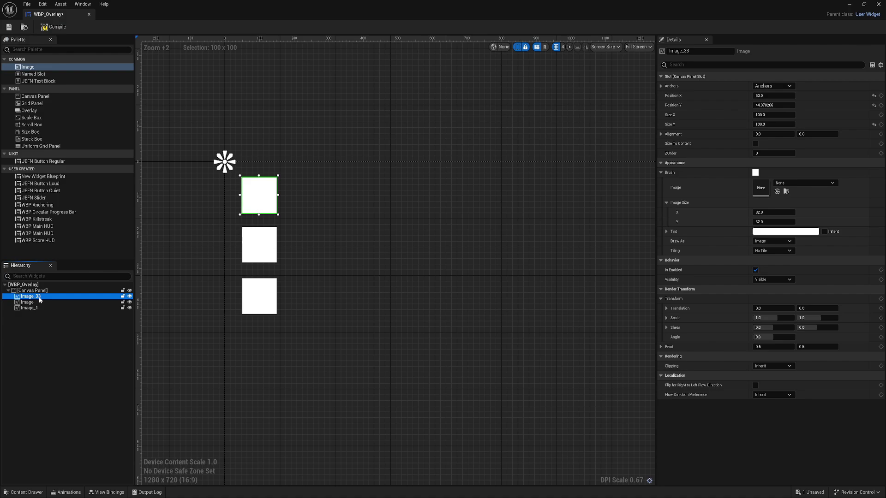
left_click(36, 302)
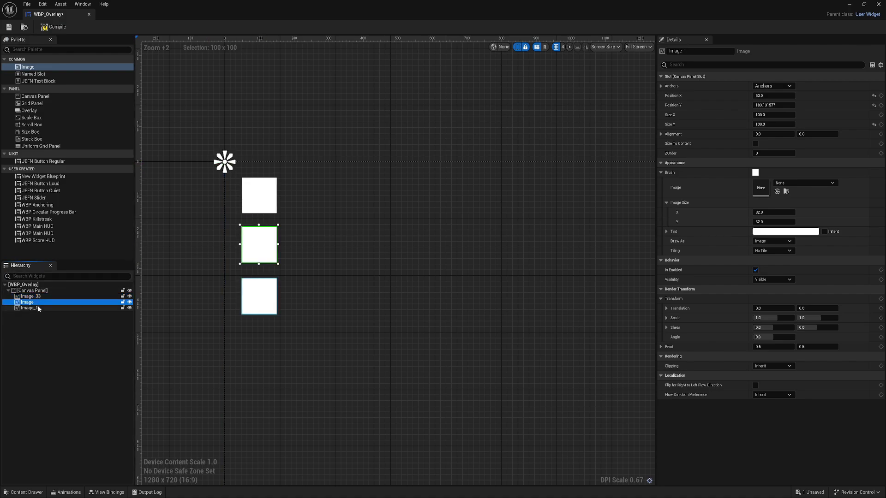
left_click(38, 308)
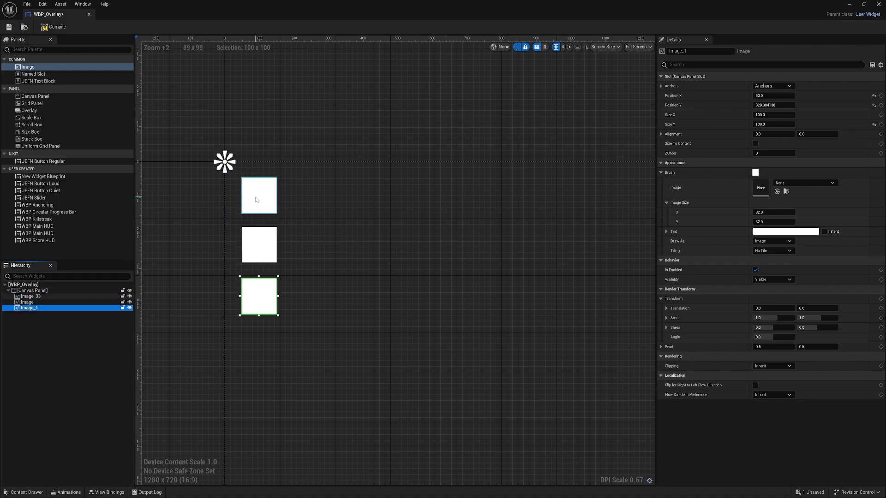
left_click(254, 193)
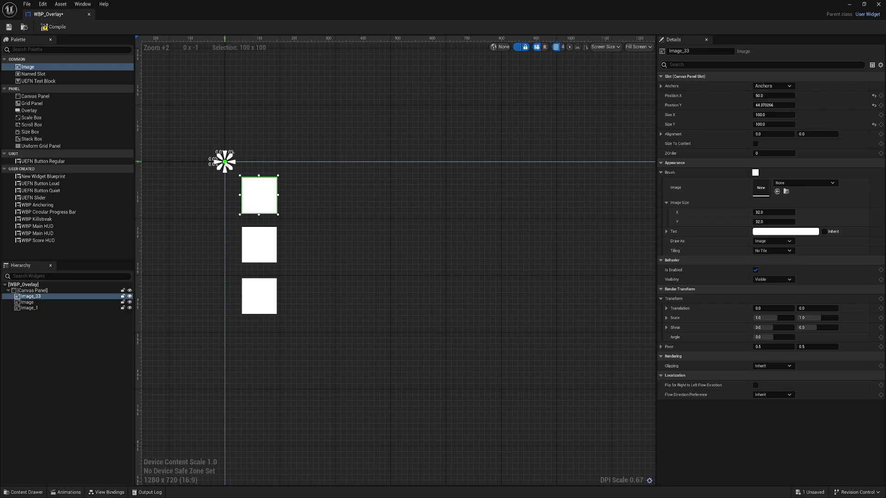
left_click(37, 302)
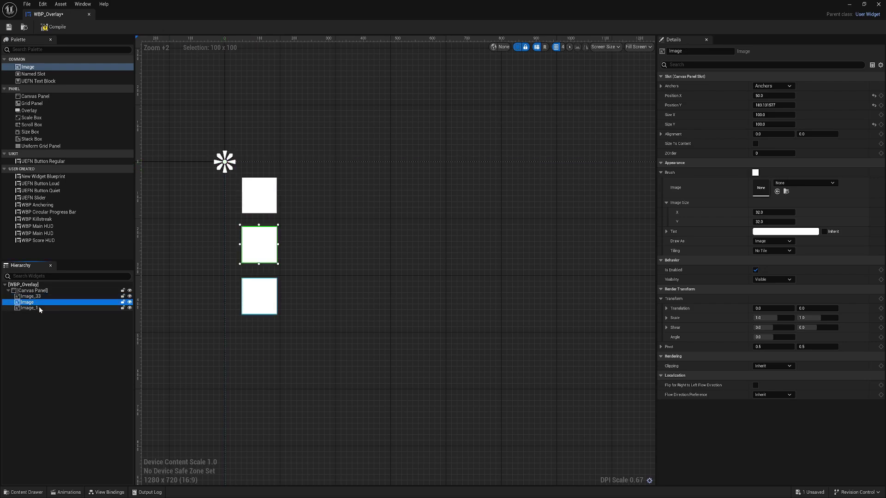
left_click(39, 307)
right_click_drag(391, 270, 388, 265)
scroll(344, 267, "down", 3)
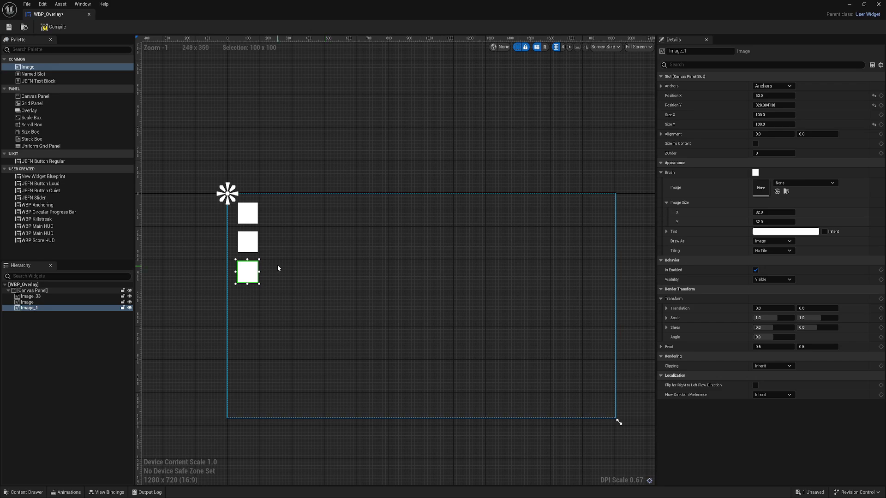
scroll(253, 244, "up", 3)
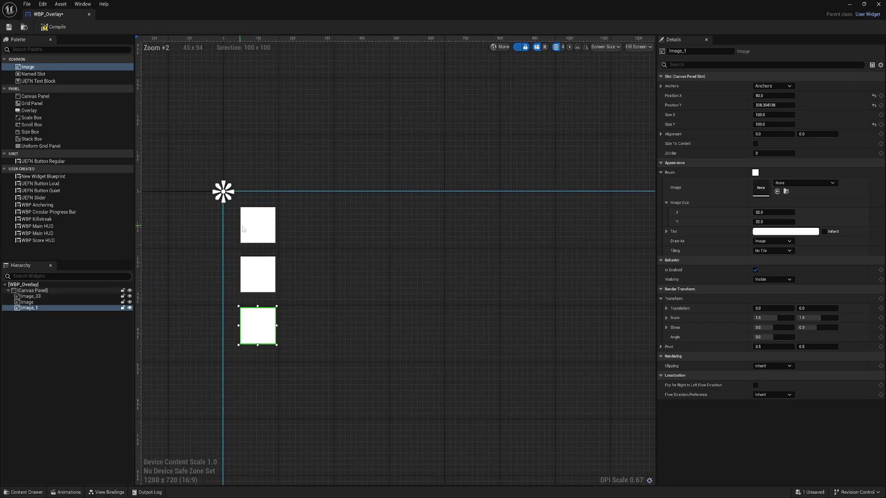
scroll(289, 239, "down", 1)
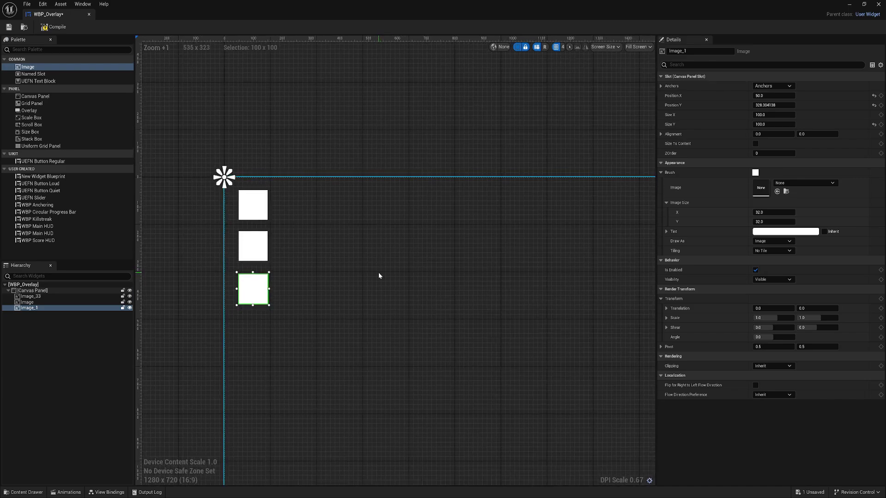
left_click(257, 213)
scroll(338, 259, "down", 2)
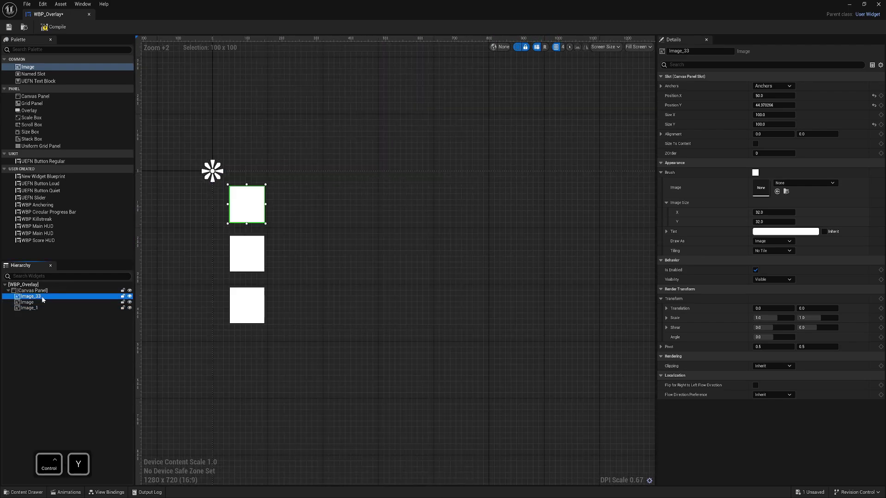
- Anchor all three images together to the centre of the canvas's right edge
left_click(54, 309, "shift")
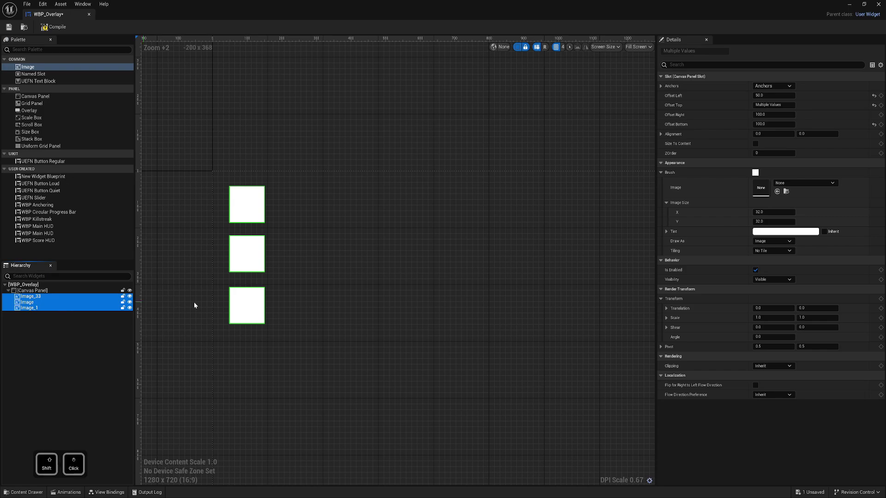
scroll(249, 276, "down", 2)
left_click(779, 86)
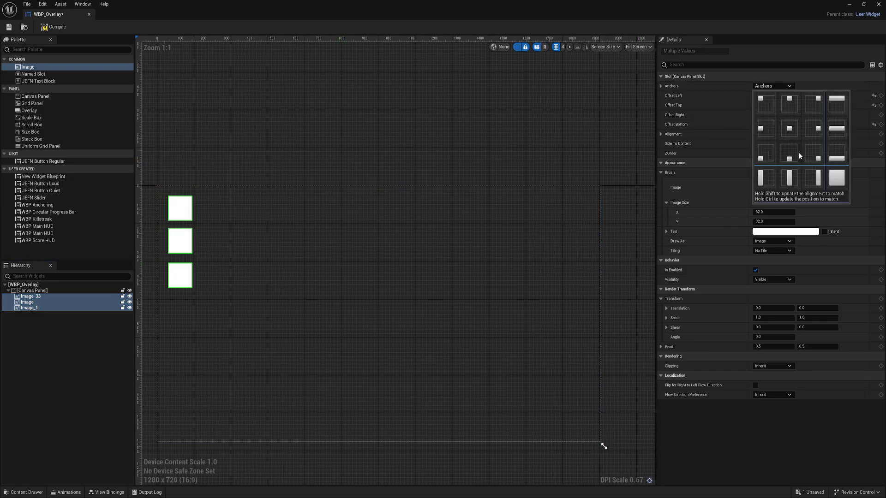
left_click(814, 131)
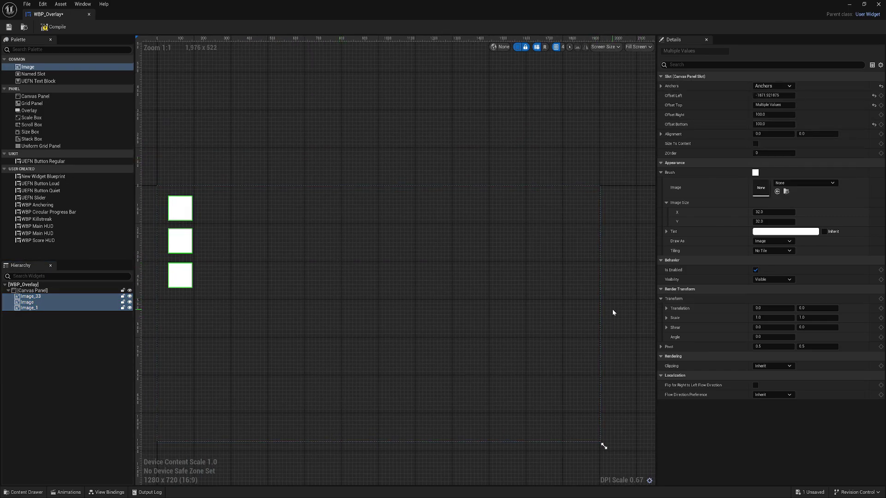
right_click_drag(371, 260, 389, 251)
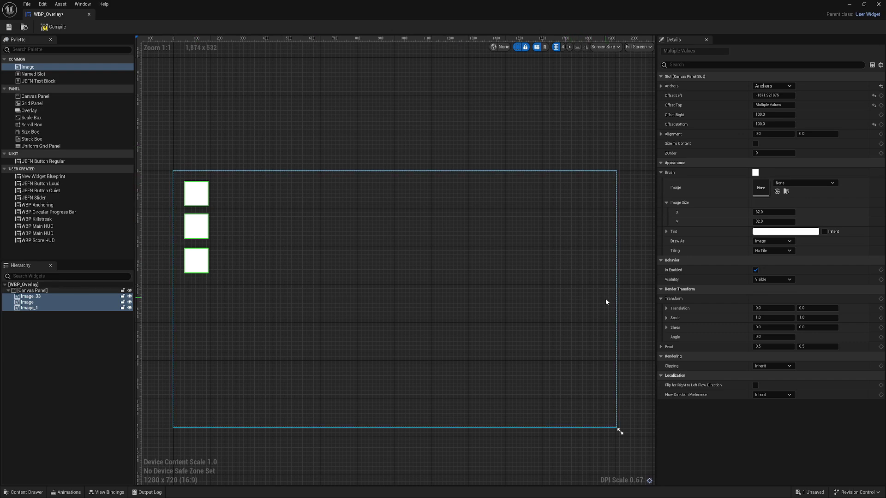
- Check the changed anchor and position offsets of each image individually against the canvas's right edge
left_click(771, 87)
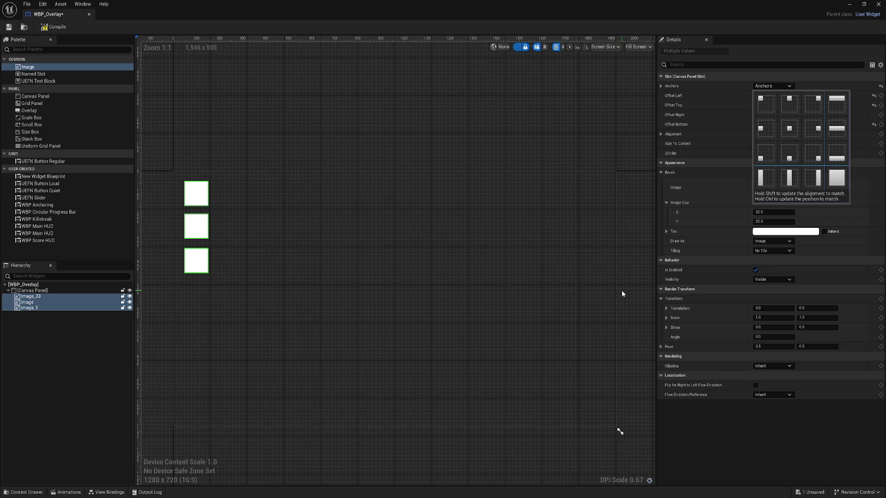
right_click_drag(620, 289, 609, 287)
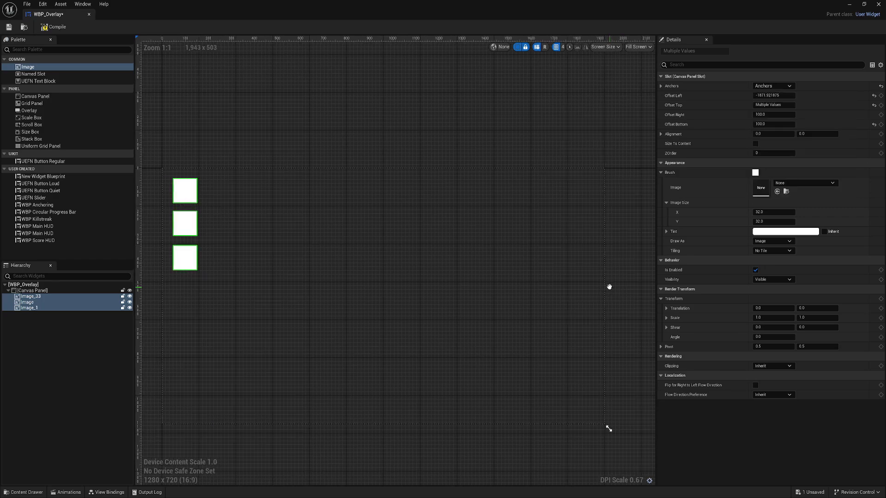
left_click(34, 297)
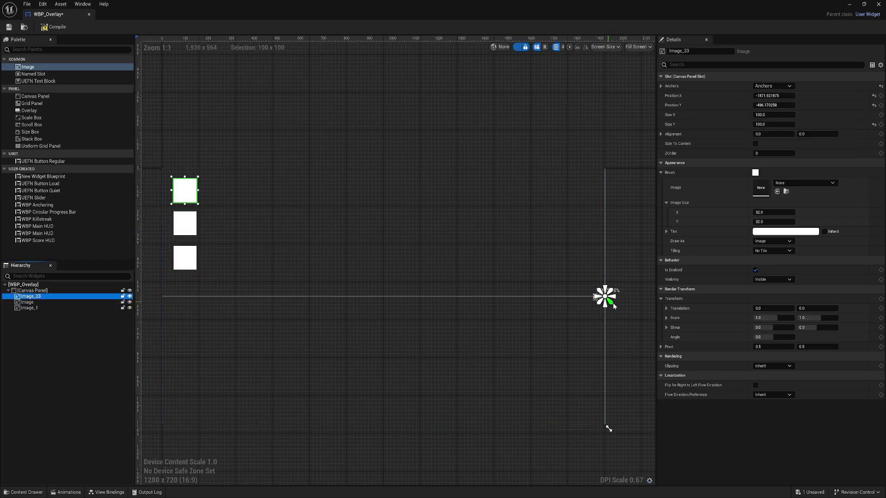
left_click(185, 224)
left_click(196, 261)
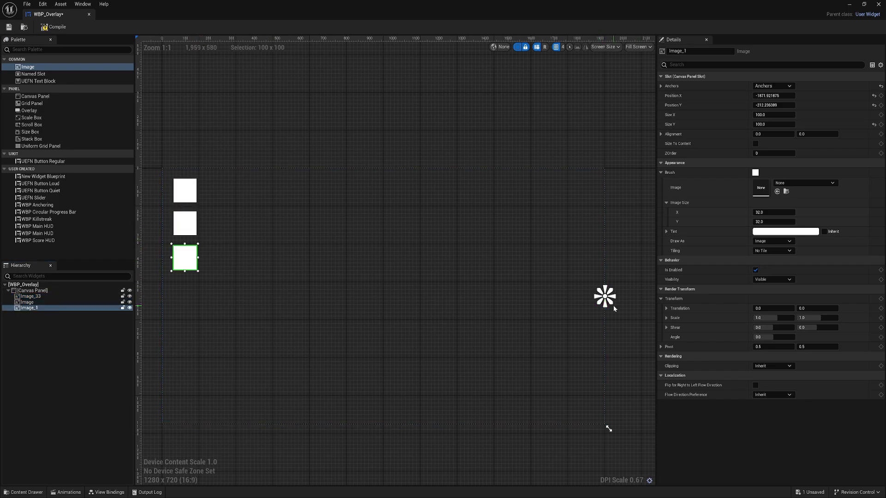
key("Up")
key("Up")
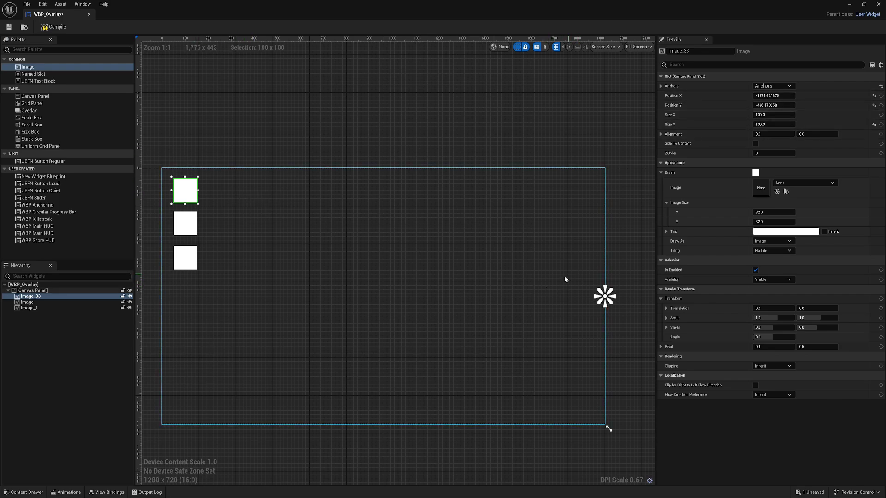
left_click(184, 224, "ctrl")
left_click(184, 257, "ctrl")
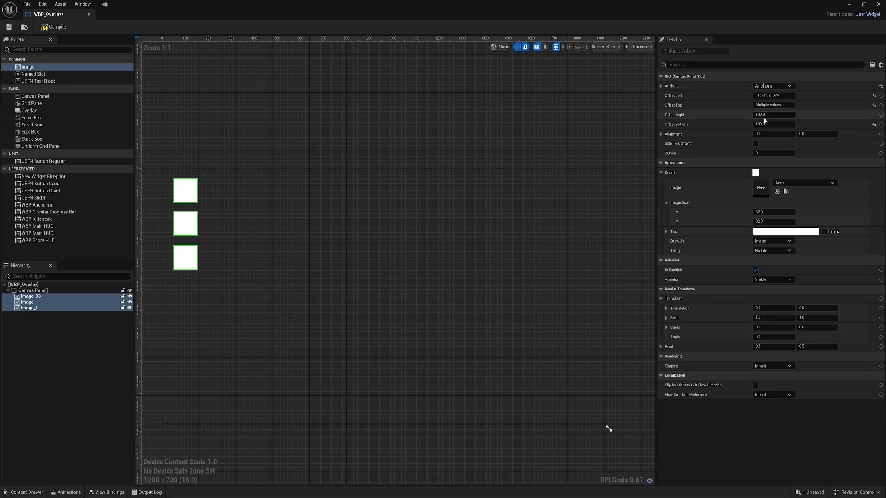
right_click_drag(316, 206, 334, 198)
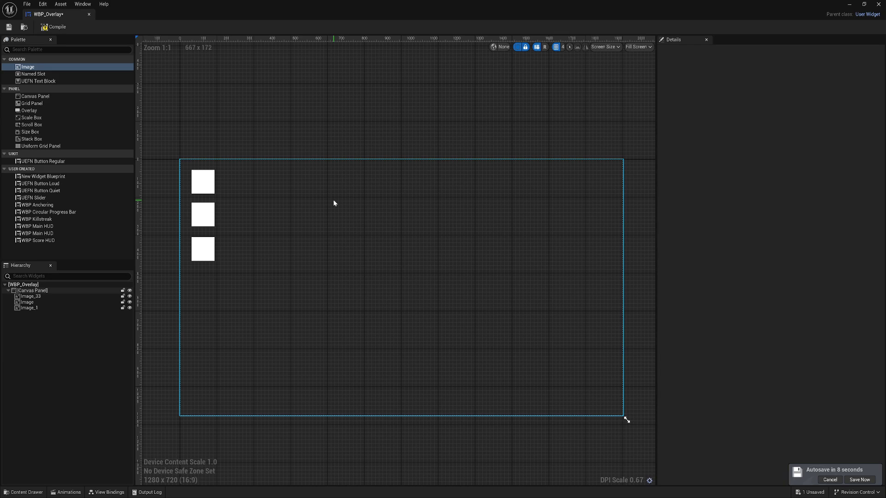
left_click(203, 182)
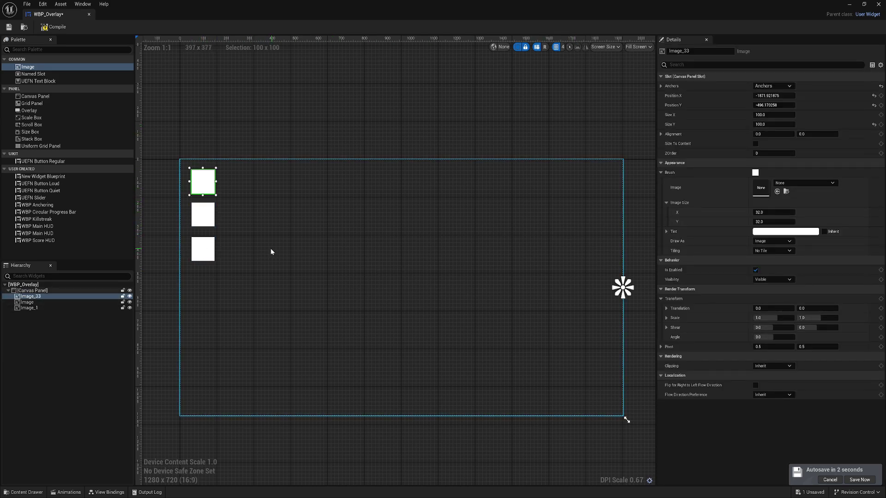
- Add an Overlay panel as a child of the Canvas Panel and select it
left_click(32, 111)
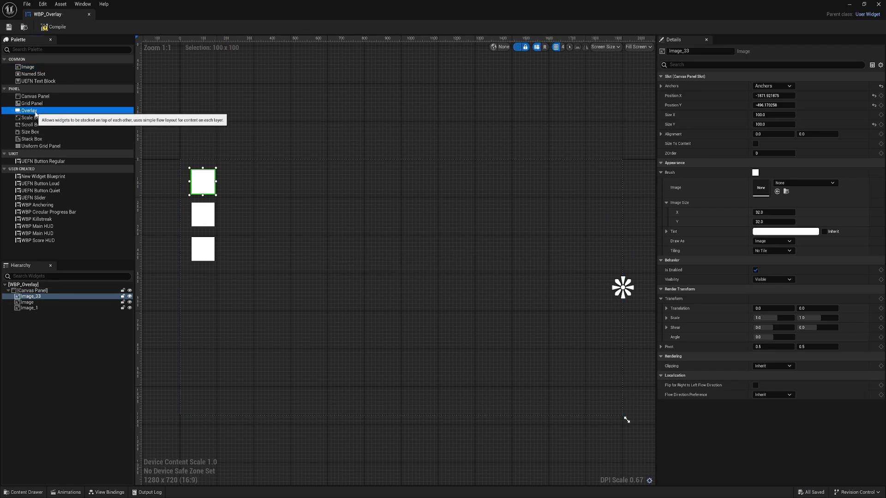
left_click_drag(34, 110, 37, 295)
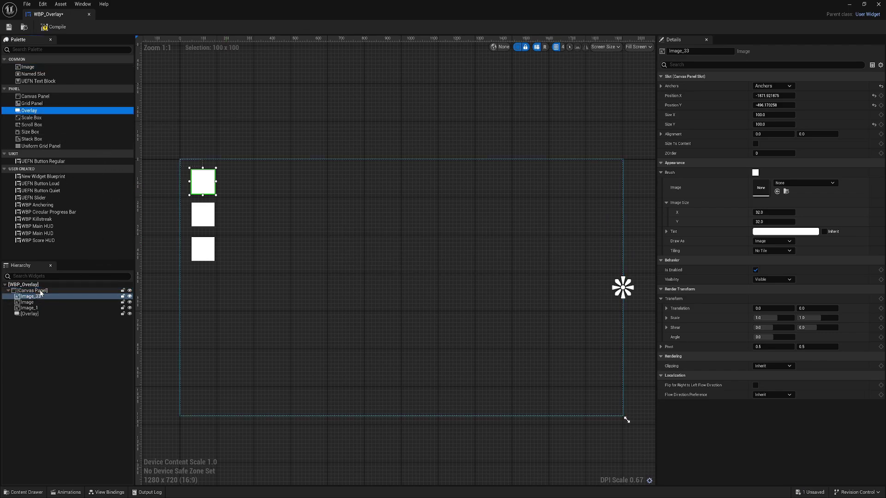
left_click(29, 315)
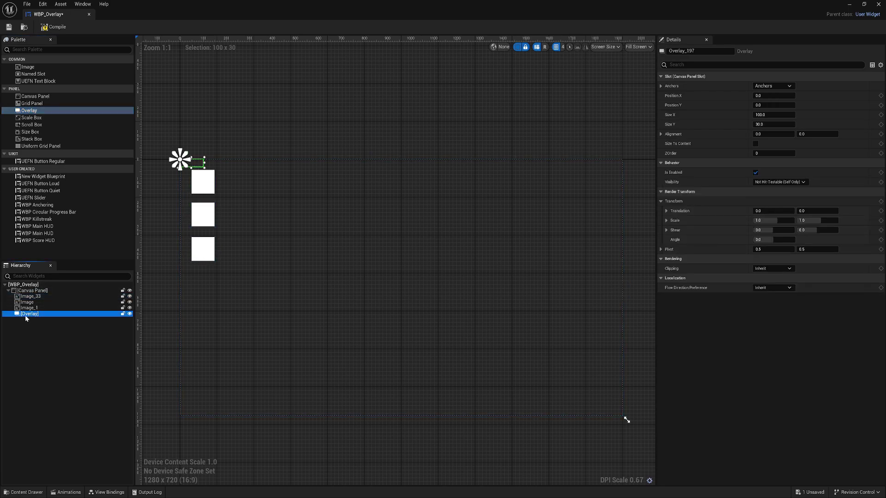
scroll(221, 189, "up", 1)
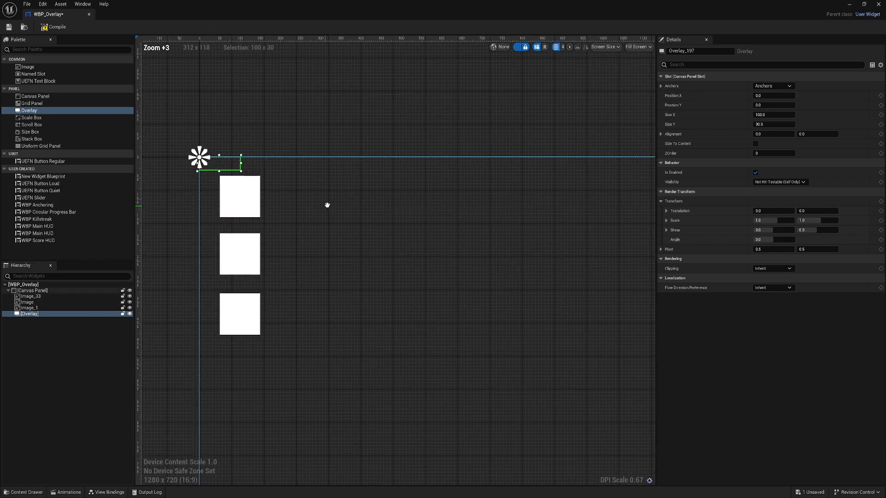
- Set the Overlay's position to 50 on X and 50 on Y
scroll(326, 202, "up", 2)
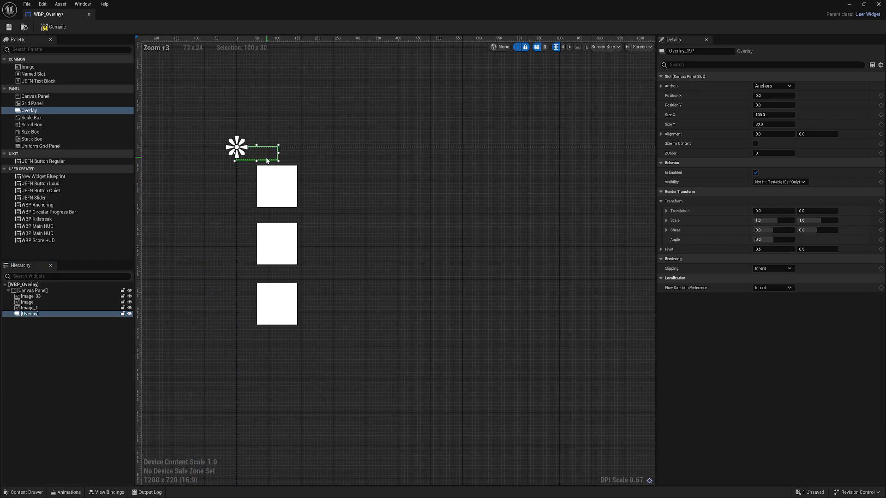
left_click_drag(764, 105, 785, 95)
left_click(768, 96)
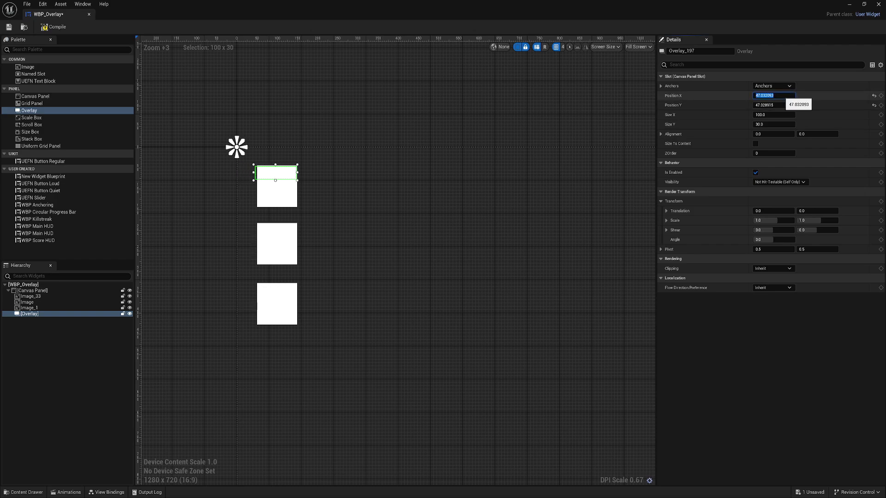
type("50")
key("Return")
left_click(770, 105)
type("50")
key("Return")
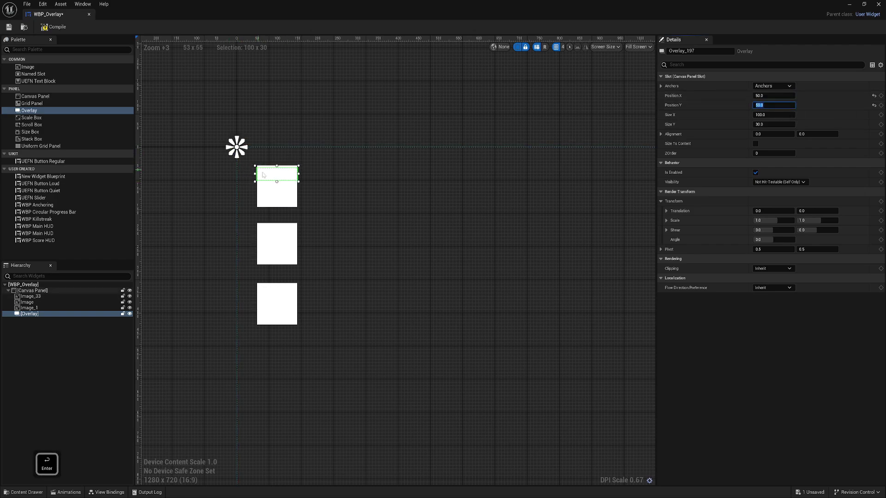
- Make all three images children of the Overlay
left_click(37, 297)
left_click(40, 308, "shift")
right_click_drag(180, 313, 180, 308)
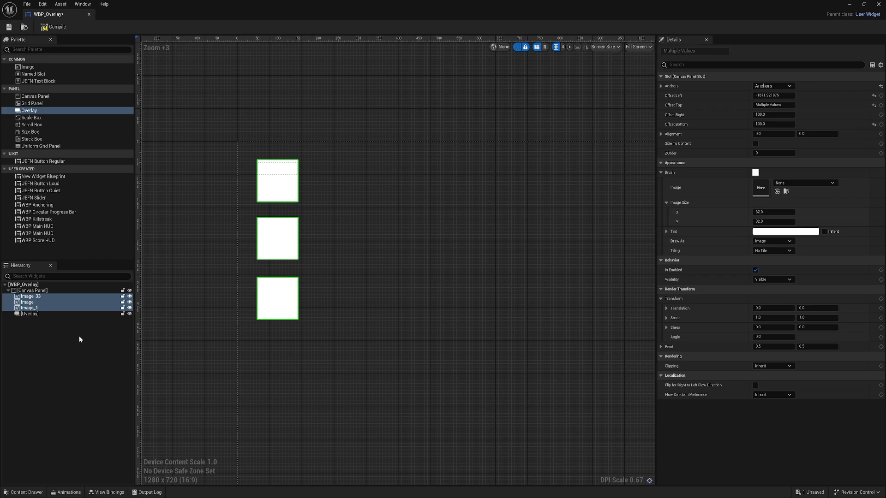
left_click_drag(28, 303, 35, 315)
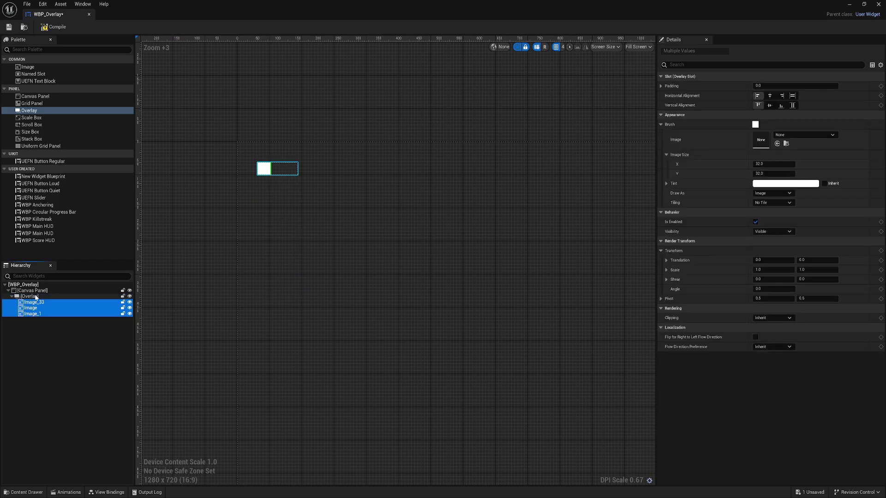
left_click(36, 297)
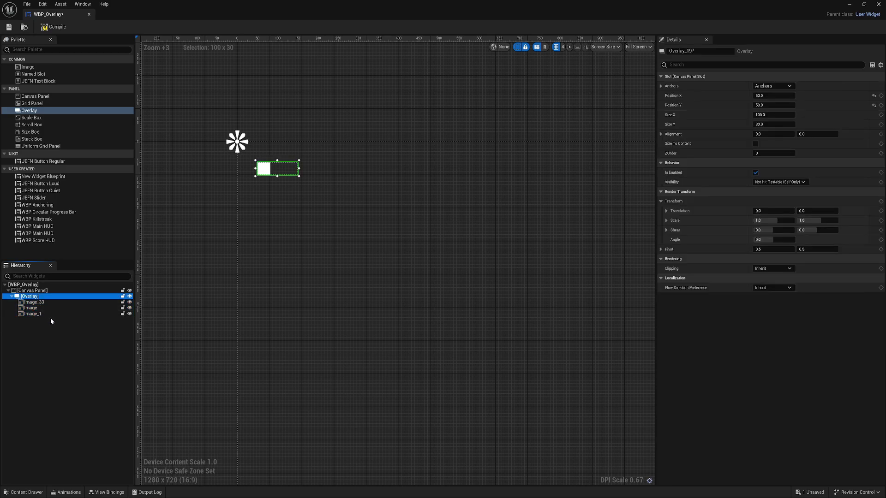
left_click(248, 170)
right_click_drag(248, 168, 232, 176)
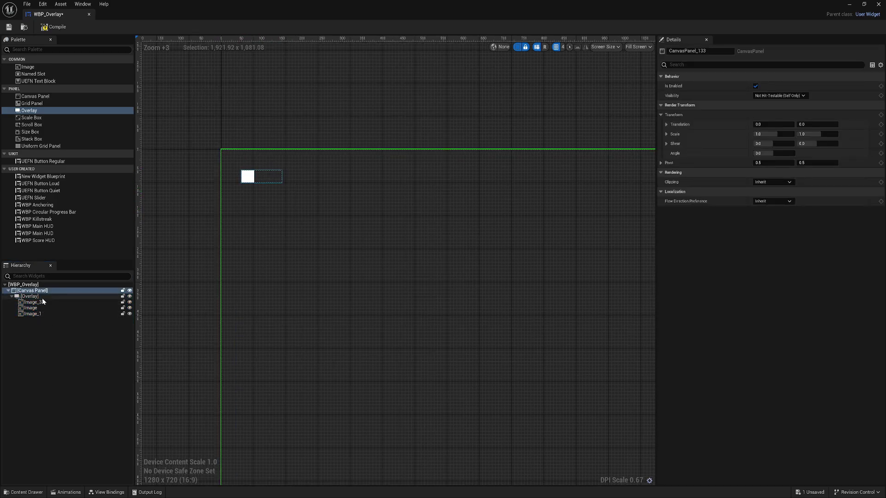
- Set the brush image size of all three images in the Overlay to 100 by 100
left_click(40, 302)
left_click(32, 314, "shift")
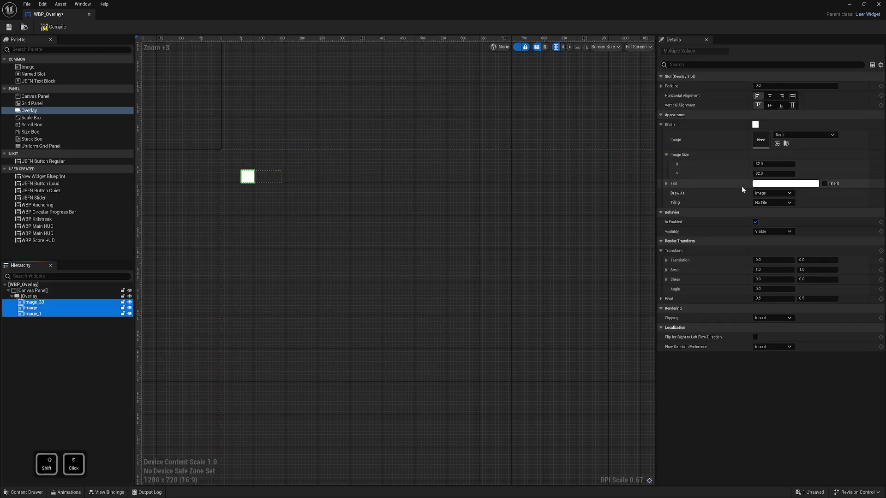
left_click(662, 86)
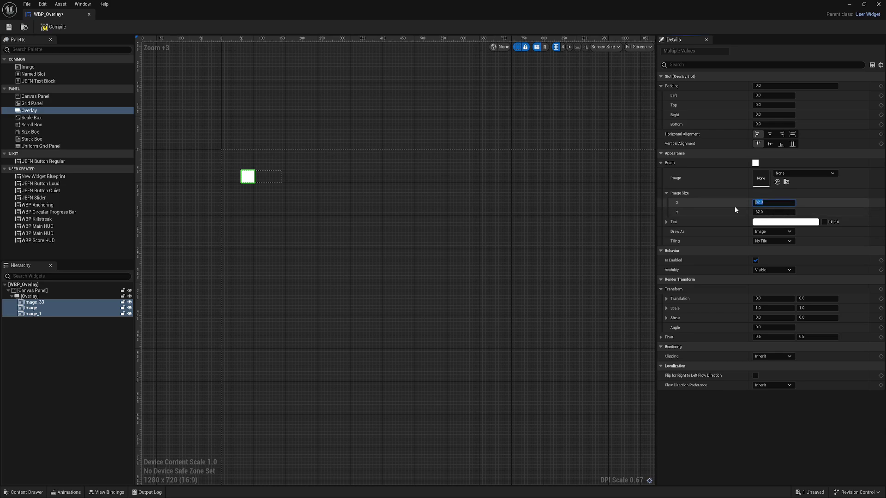
type("100")
key("Return")
left_click(761, 212)
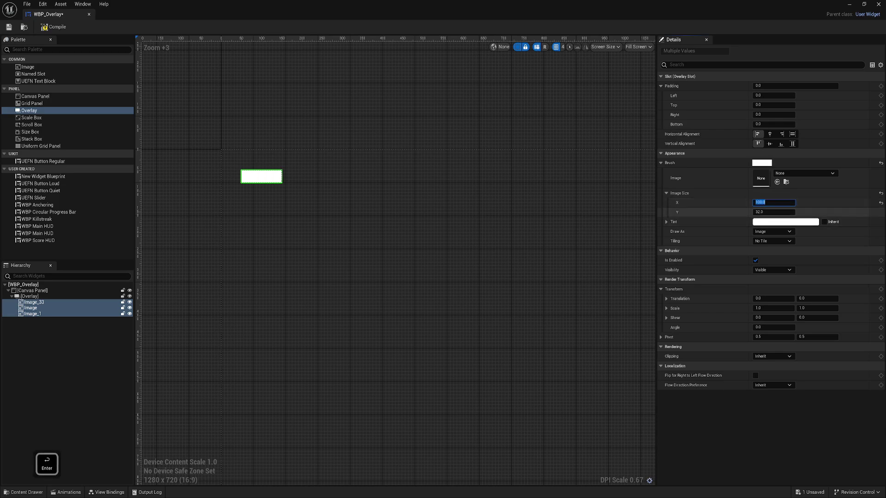
type("100")
key("Return")
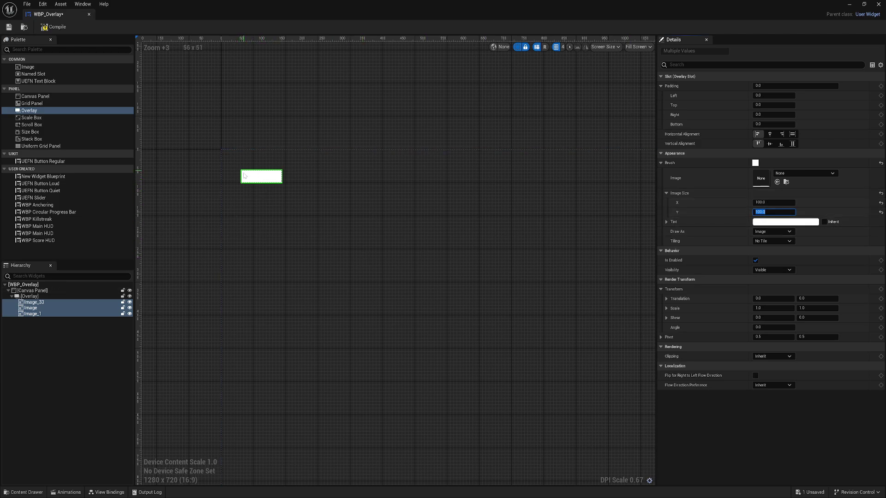
- Enlarge the Overlay to about 571 by 456
left_click(88, 296)
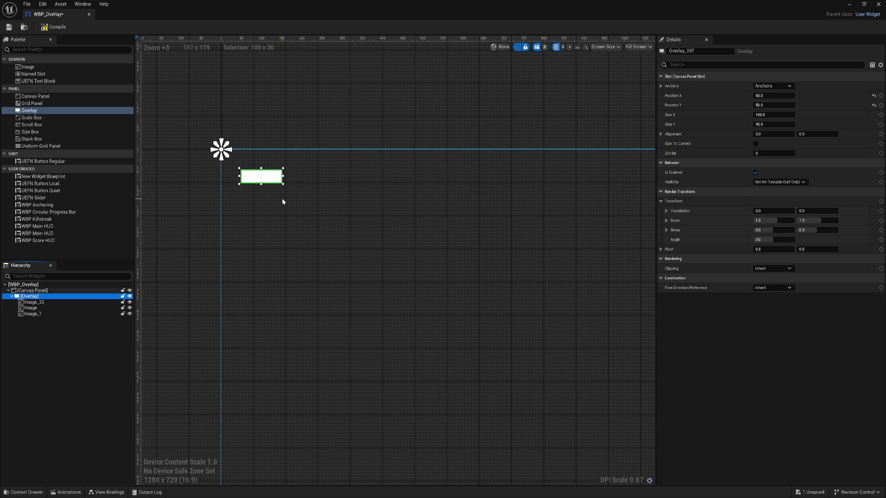
left_click_drag(766, 124, 854, 125)
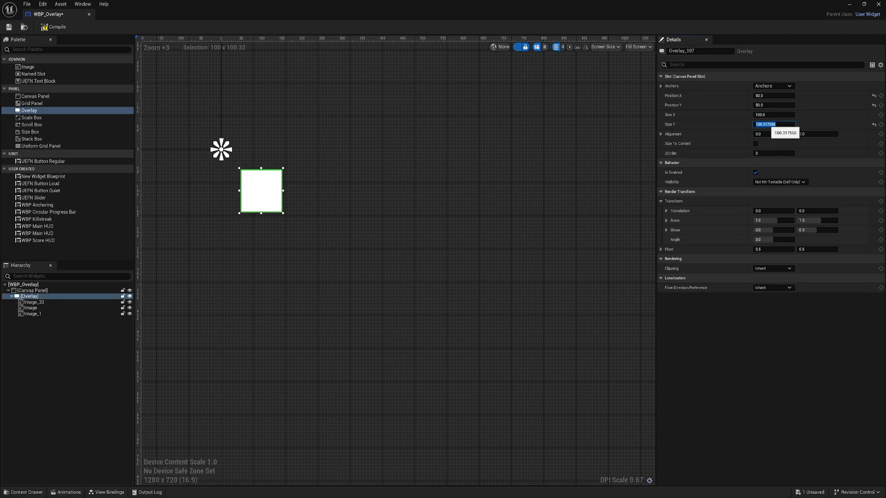
left_click_drag(767, 115, 789, 124)
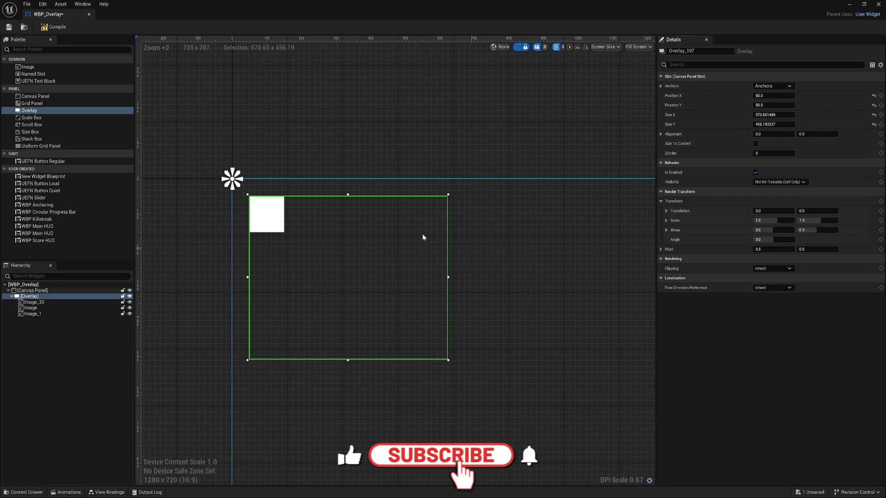
scroll(285, 220, "up", 1)
scroll(282, 217, "up", 1)
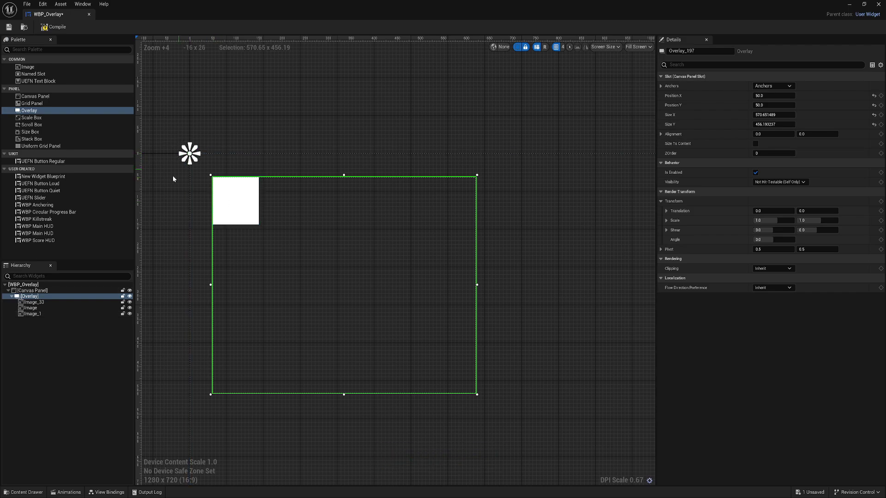
- Try Image_33 centred in the Overlay both ways, and settle on right horizontal and bottom vertical alignment
left_click(35, 302)
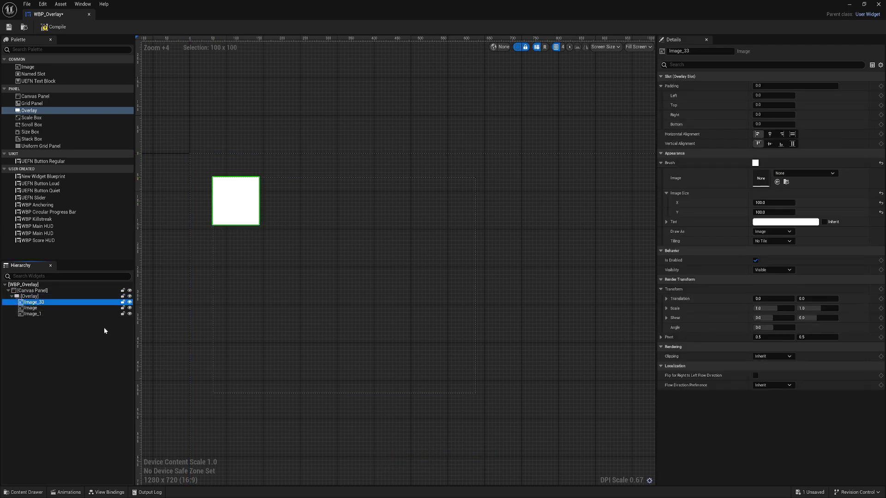
scroll(272, 189, "up", 2)
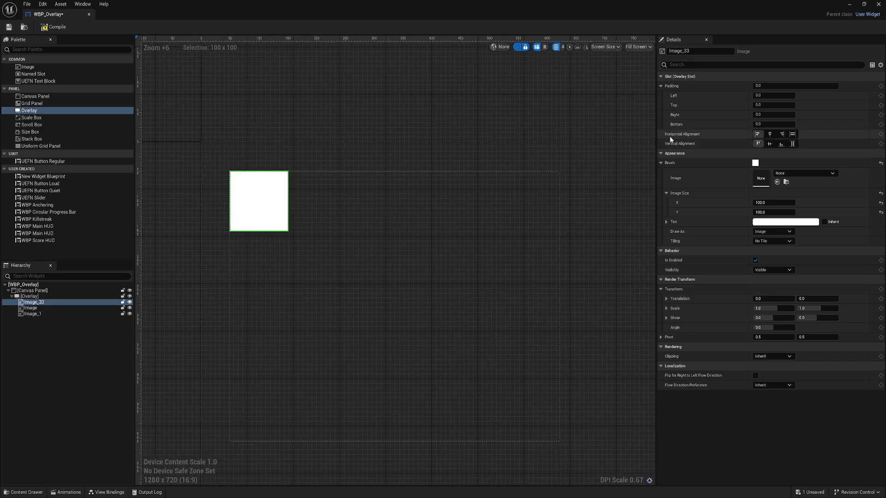
left_click(770, 135)
left_click(769, 143)
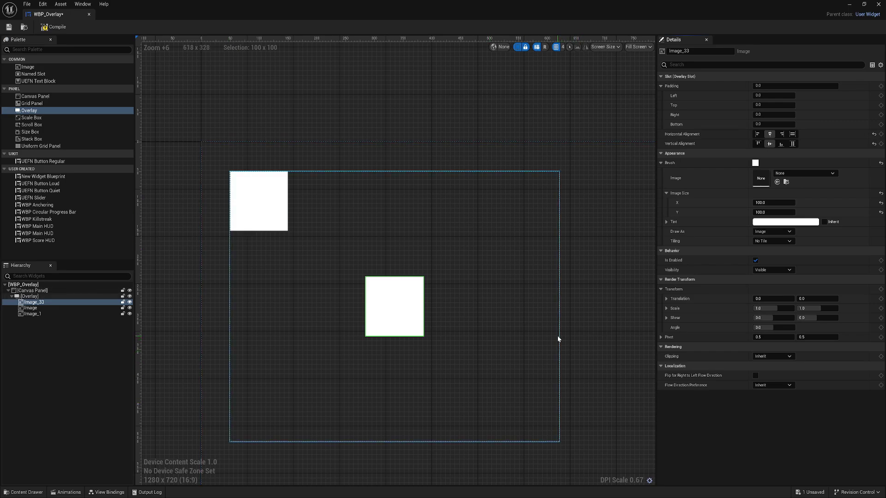
left_click(782, 133)
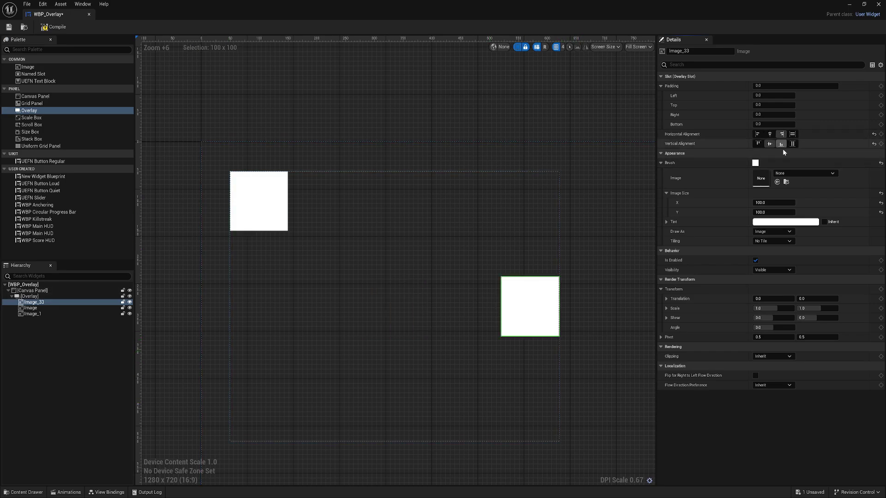
left_click(784, 144)
- Resize the preview screen to a portrait 640 x 1136 and check how the images sit in the Overlay
scroll(508, 237, "down", 7)
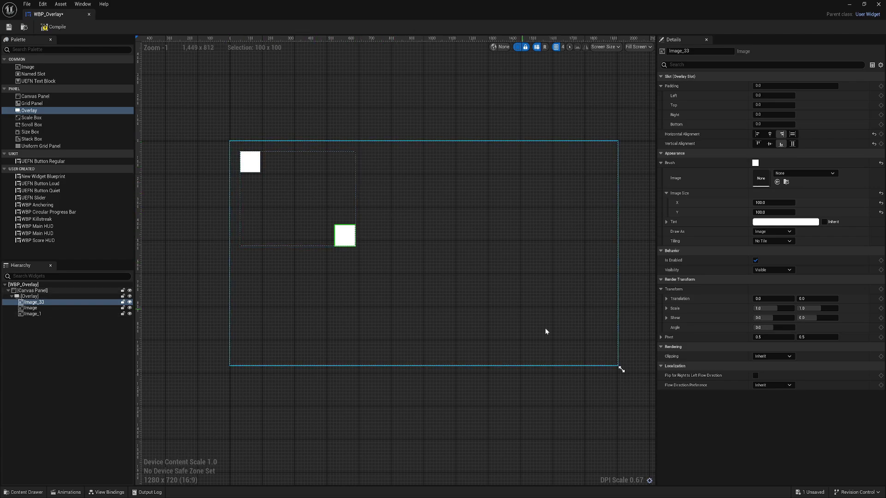
left_click_drag(627, 369, 375, 455)
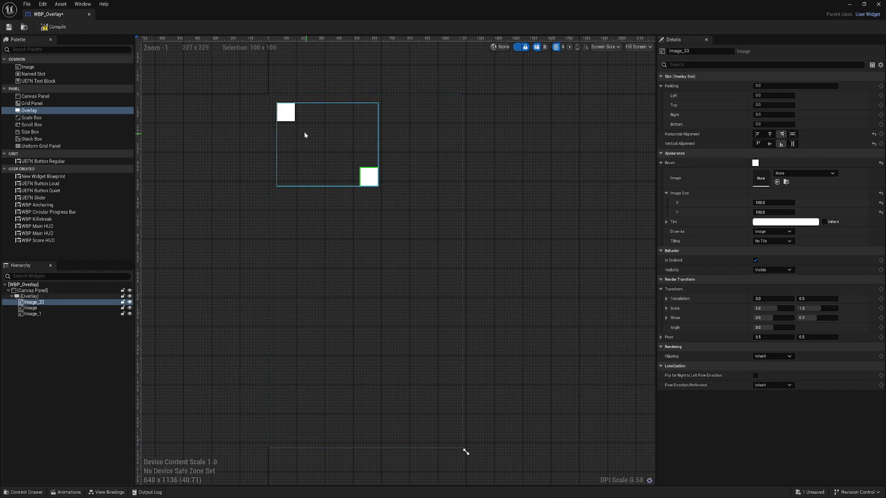
scroll(294, 132, "up", 3)
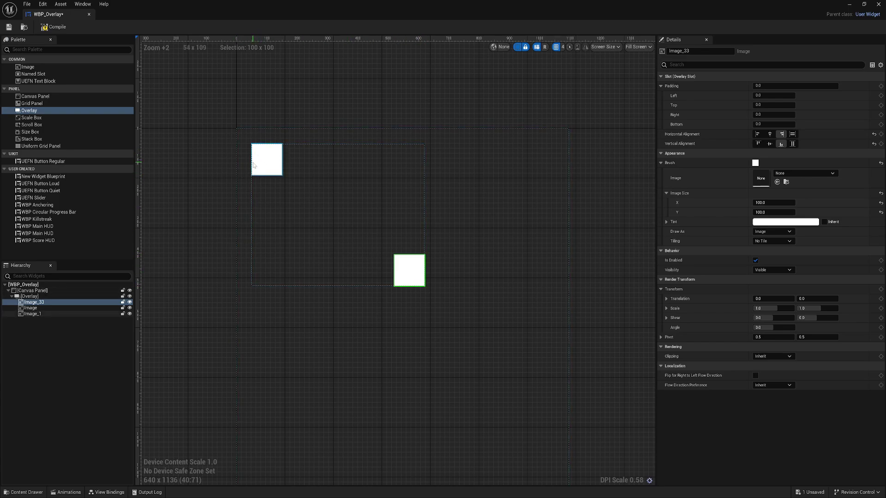
scroll(417, 239, "down", 1)
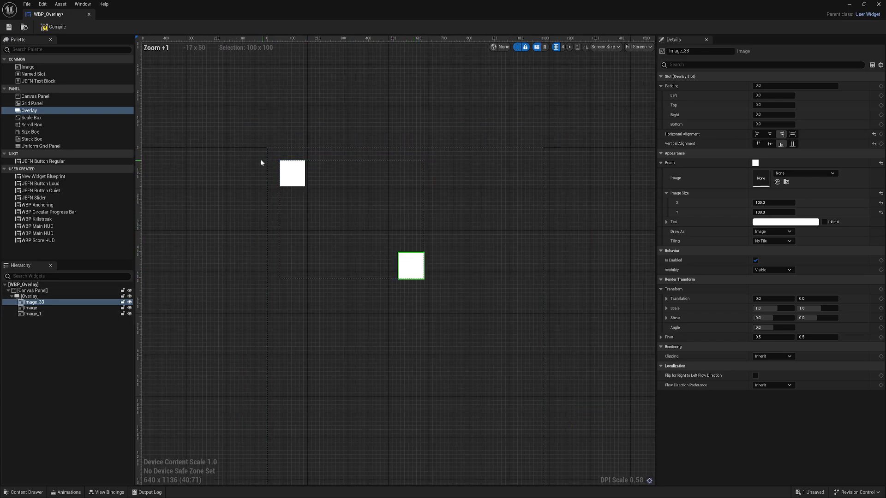
- Return the preview screen to landscape at 1280 x 720 while checking the placement of the Overlay's images
scroll(446, 319, "down", 2)
right_click_drag(446, 318, 379, 194)
scroll(413, 243, "down", 2)
left_click_drag(442, 390, 591, 283)
right_click_drag(598, 362, 423, 311)
scroll(426, 312, "down", 2)
mouse_move(425, 273)
left_mouse_down()
mouse_move(506, 309)
mouse_move(582, 363)
mouse_move(420, 272)
left_mouse_up()
scroll(295, 217, "up", 5)
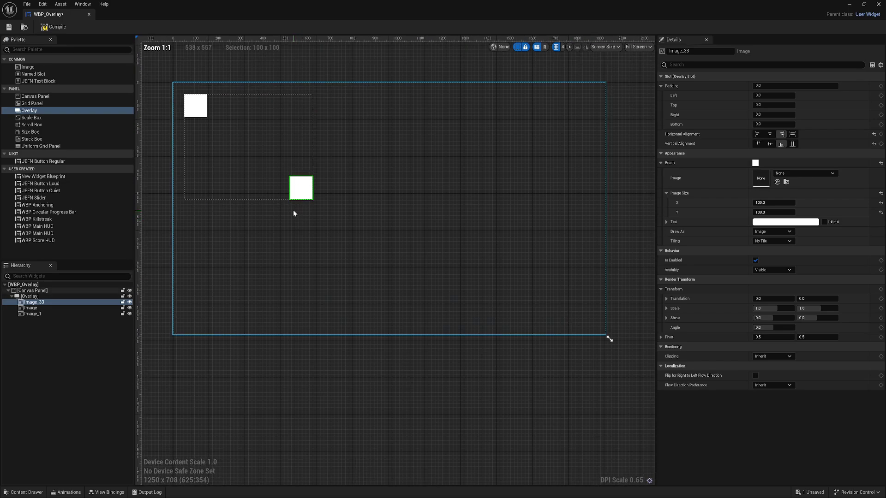
right_click_drag(293, 210, 295, 239)
left_click_drag(614, 367, 621, 369)
scroll(309, 198, "up", 3)
right_click_drag(242, 159, 327, 202)
left_click(524, 262)
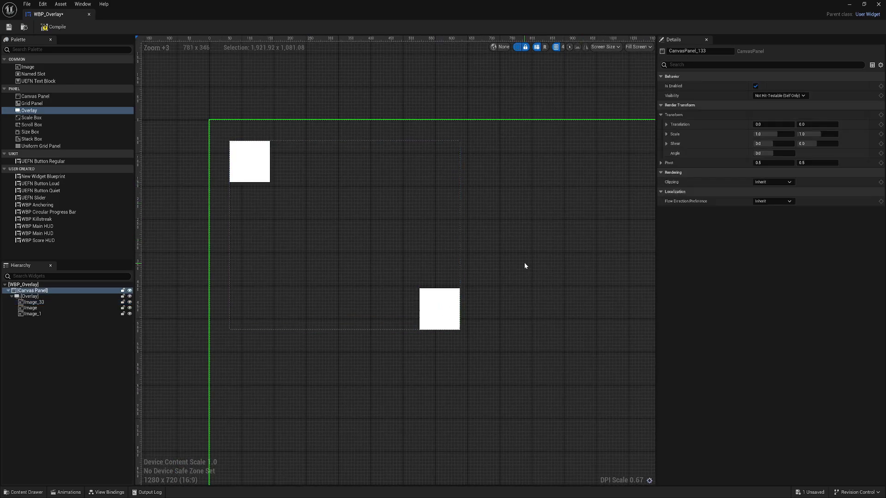
- Align the child named Image vertically to the bottom of the Overlay
left_click(37, 313)
left_click(41, 307)
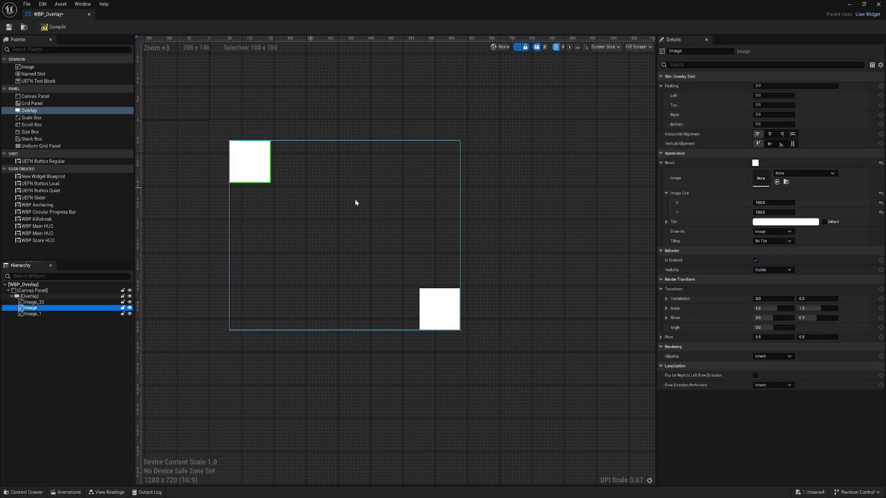
left_click(781, 144)
right_click_drag(306, 270, 305, 281)
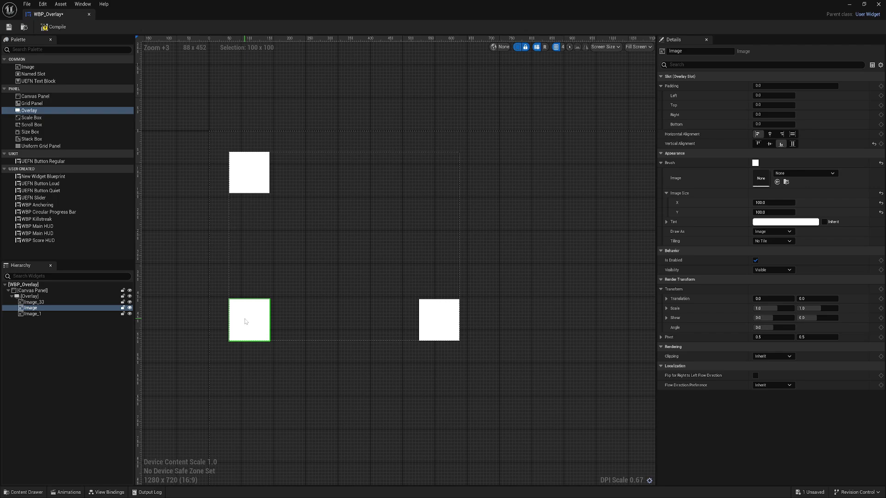
scroll(253, 331, "down", 4)
right_click_drag(305, 351, 303, 316)
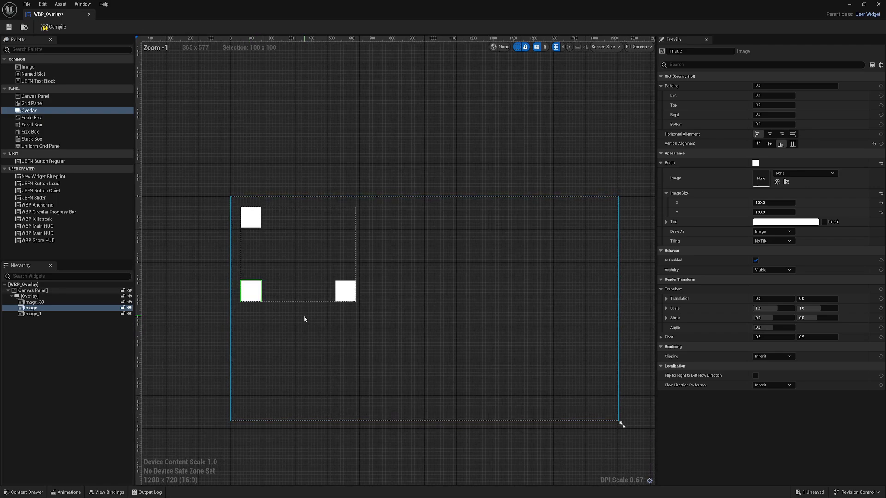
- Anchor the Overlay to the centre of the canvas's right edge
left_click(42, 297)
right_click_drag(373, 337, 331, 325)
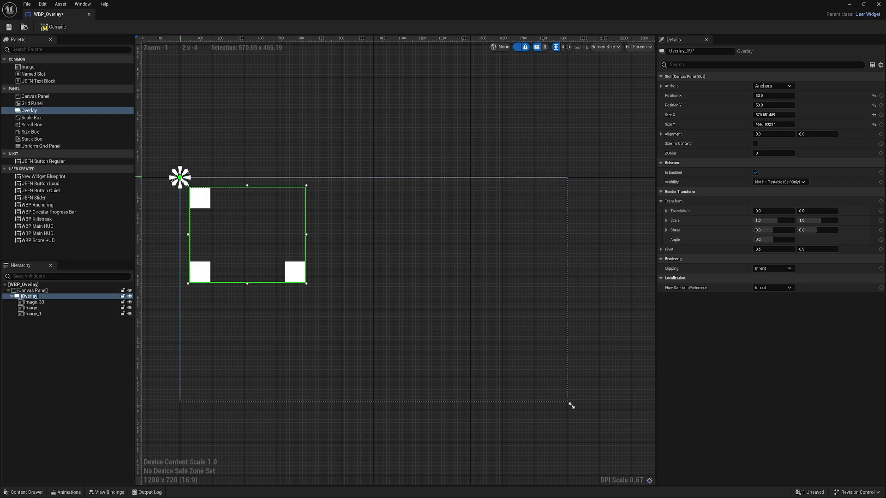
left_click_drag(180, 178, 568, 264)
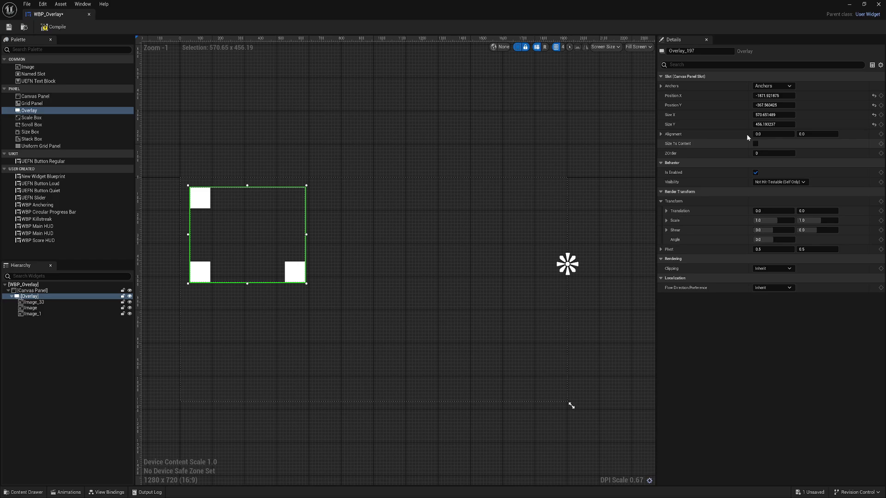
left_click(772, 86)
left_click(813, 132, "ctrl")
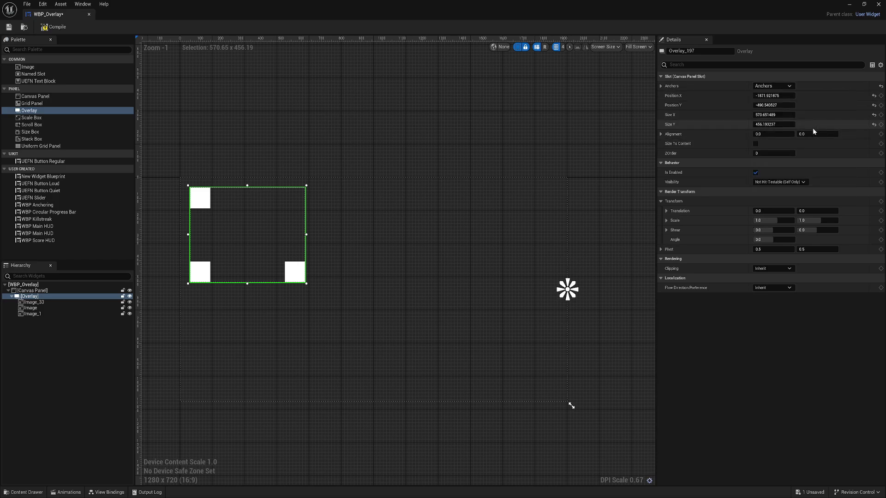
- Set the Overlay's X and Y position offsets from its anchor to 0
left_click(773, 105)
type("0")
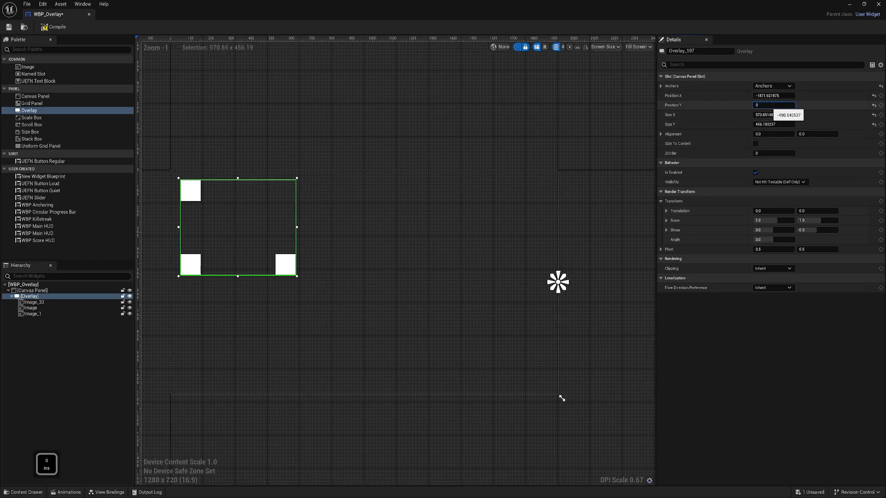
key("Return")
left_click(773, 96)
type("0")
key("Return")
- Set the Overlay's alignment to 1 on X and 0.5 on Y
left_click(773, 134)
type("1")
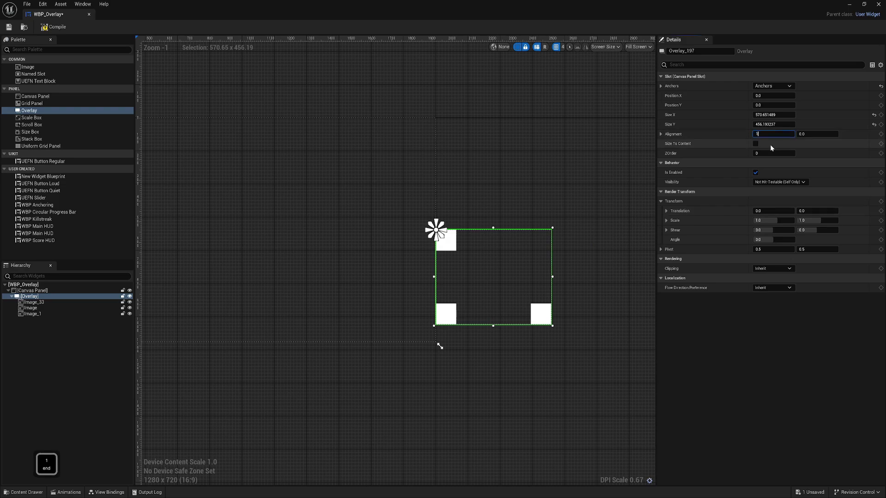
key("Return")
type("0.5")
key("Return")
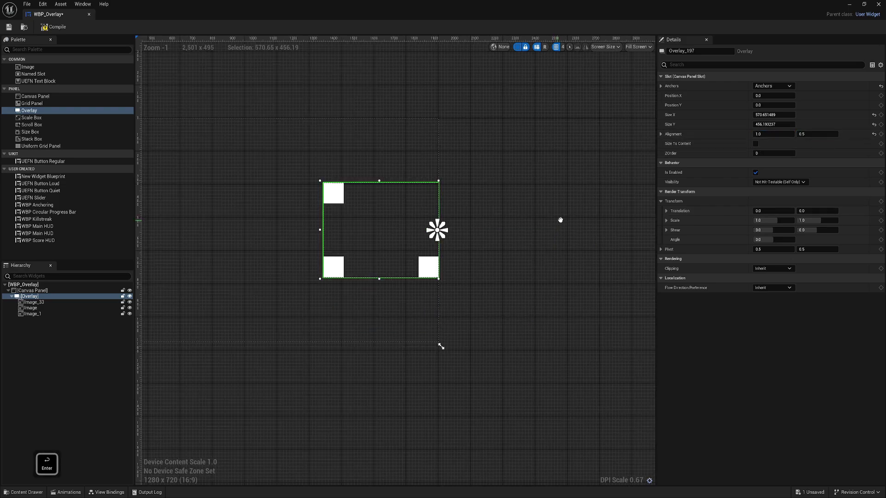
scroll(556, 203, "up", 3)
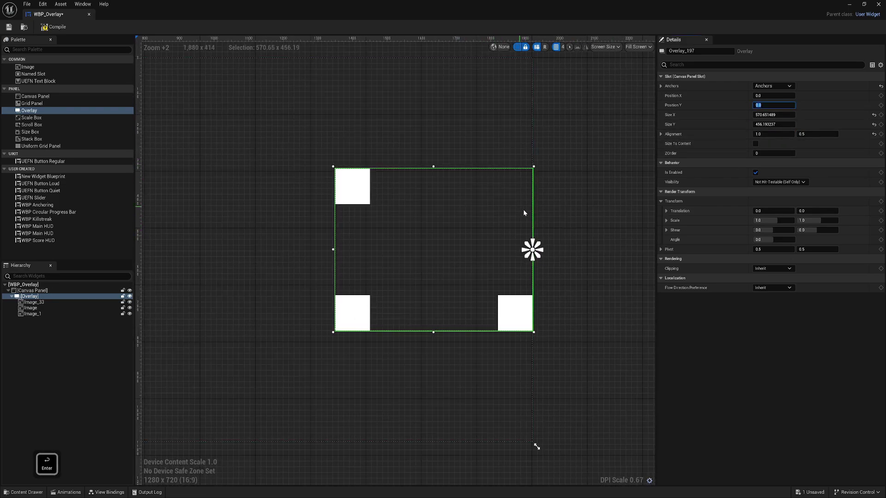
- Shift the Overlay inward from its right-edge anchor to an X position of about -165
key("Return")
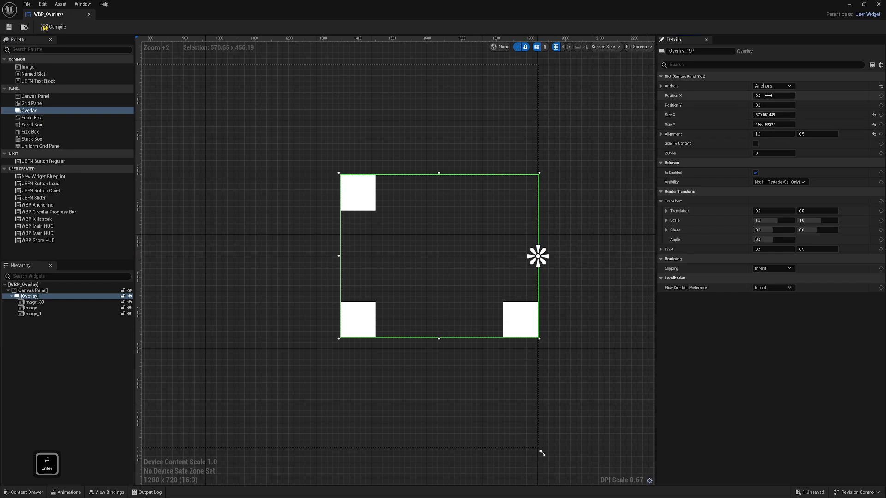
left_click_drag(766, 95, 690, 95)
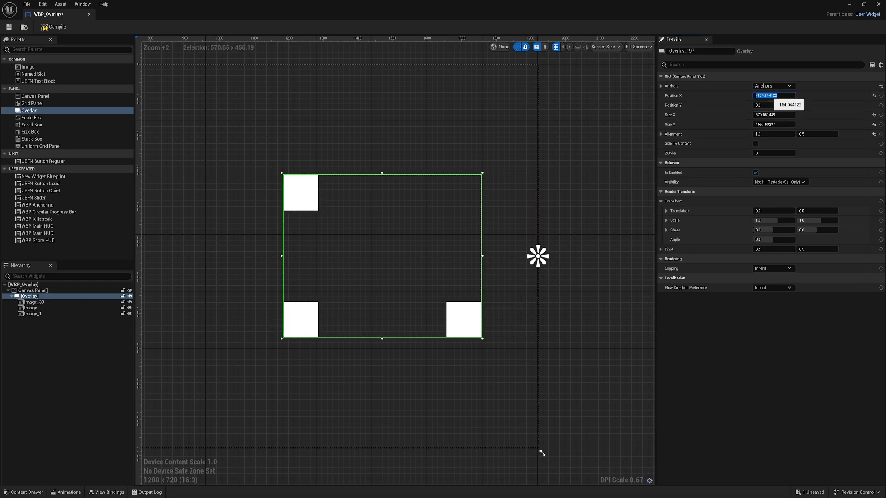
- Resize the canvas preview to a portrait 640 x 1136 to check how the Overlay follows its anchor
scroll(514, 338, "down", 4)
left_click_drag(562, 326, 392, 432)
scroll(404, 209, "up", 3)
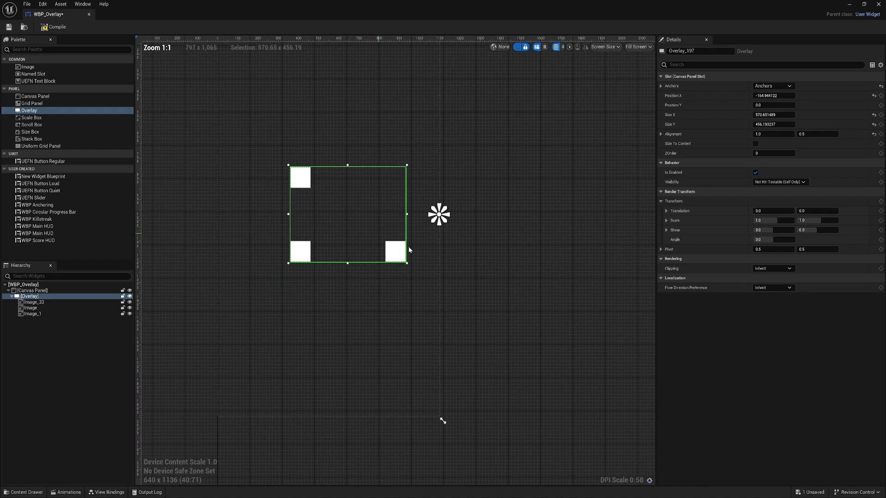
scroll(322, 204, "up", 3)
right_click_drag(431, 233, 433, 258)
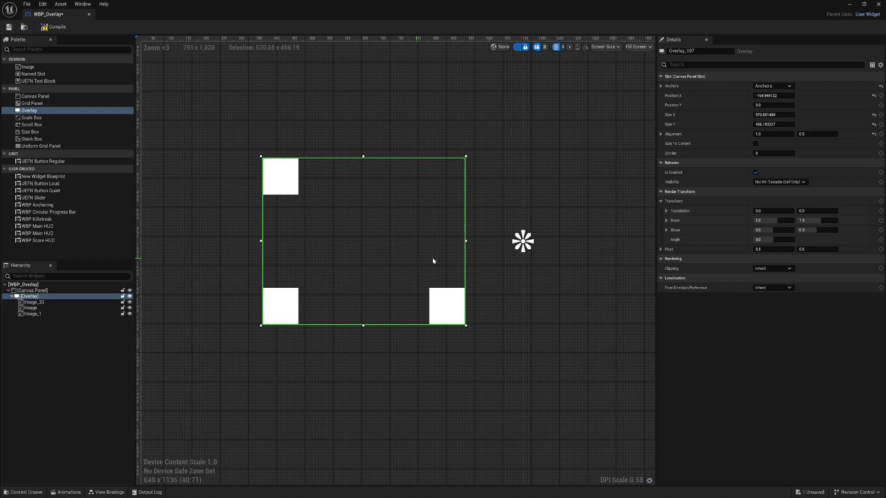
- Deselect the Overlay and hide the dashed widget outlines to view only the three images
left_click(451, 245)
right_click_drag(556, 205, 531, 220)
scroll(531, 224, "down", 2)
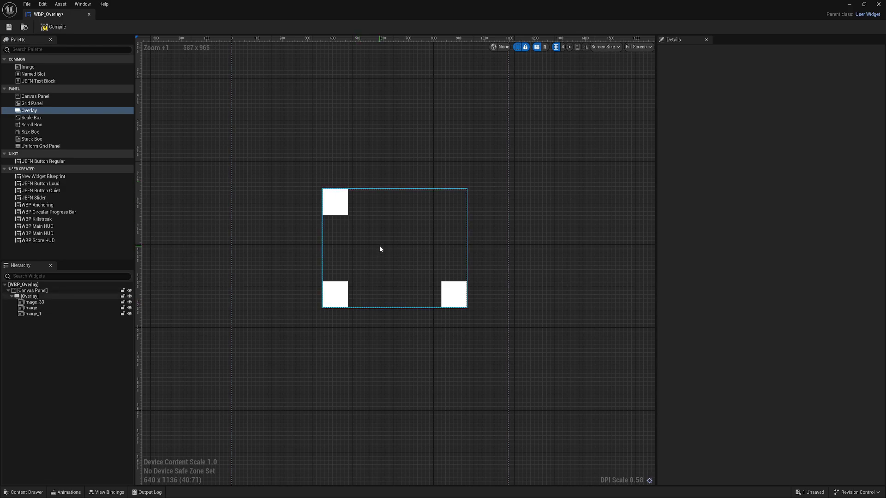
right_click_drag(600, 140, 565, 153)
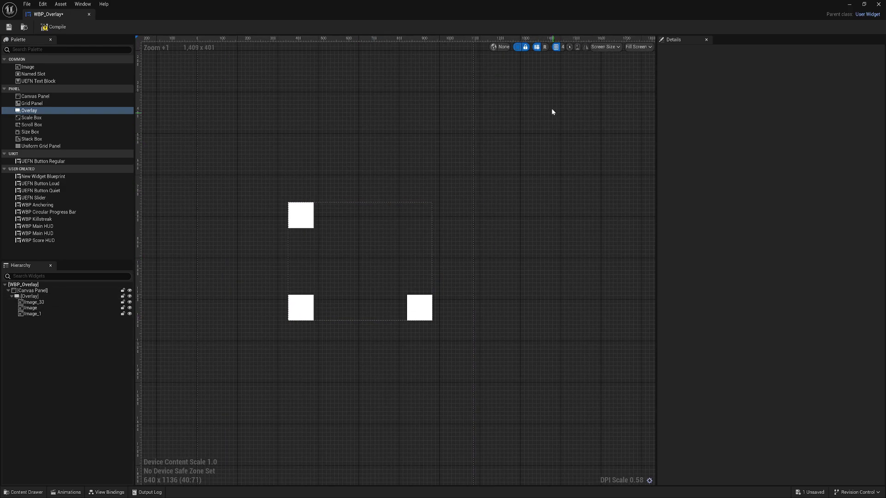
left_click(517, 46)
right_click_drag(592, 171, 588, 186)
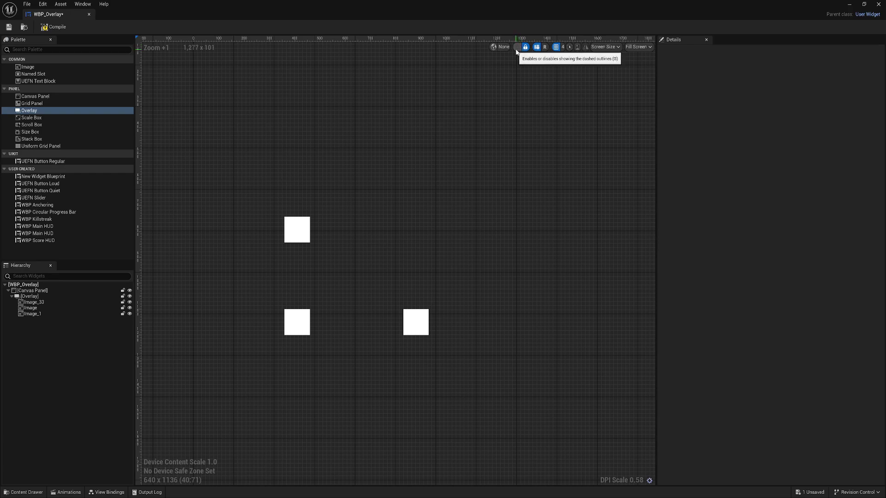
scroll(481, 220, "down", 3)
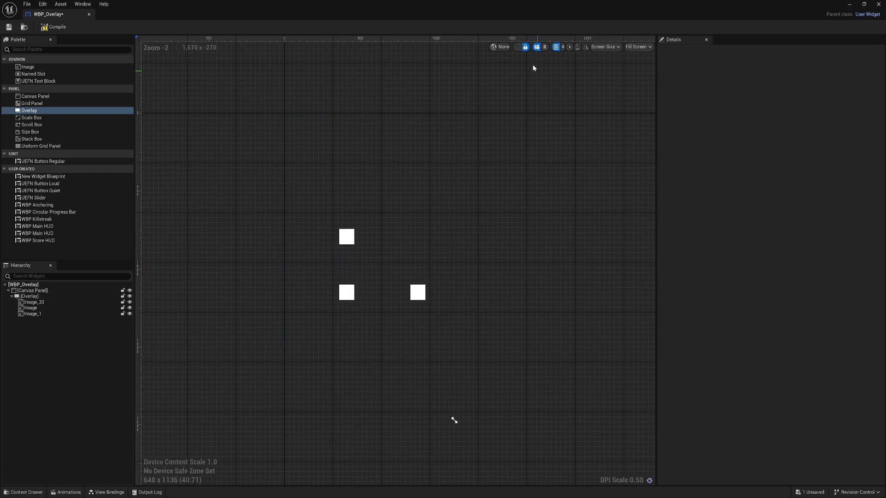
- Show the dashed widget outlines again and resize the canvas preview to 1280 x 720
left_click(519, 48)
left_click_drag(452, 384, 596, 299)
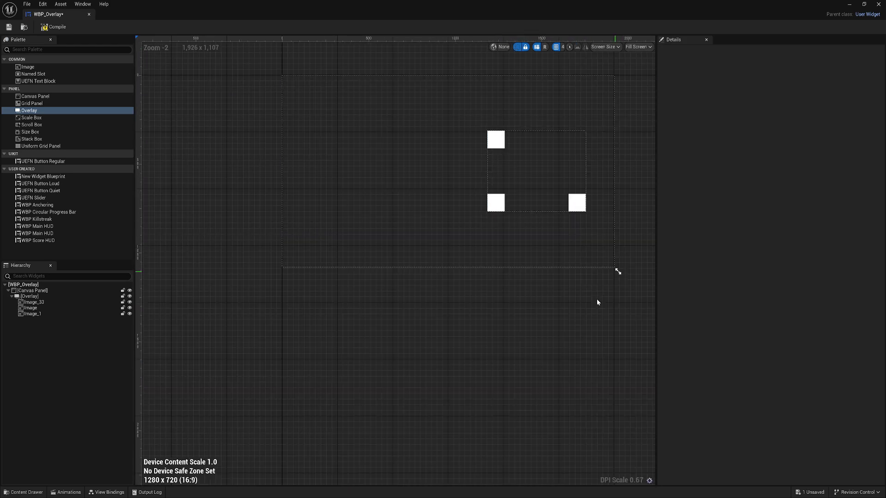
- Set the right and bottom padding of Image_33 inside the Overlay to 20
scroll(546, 230, "up", 3)
left_click(37, 303)
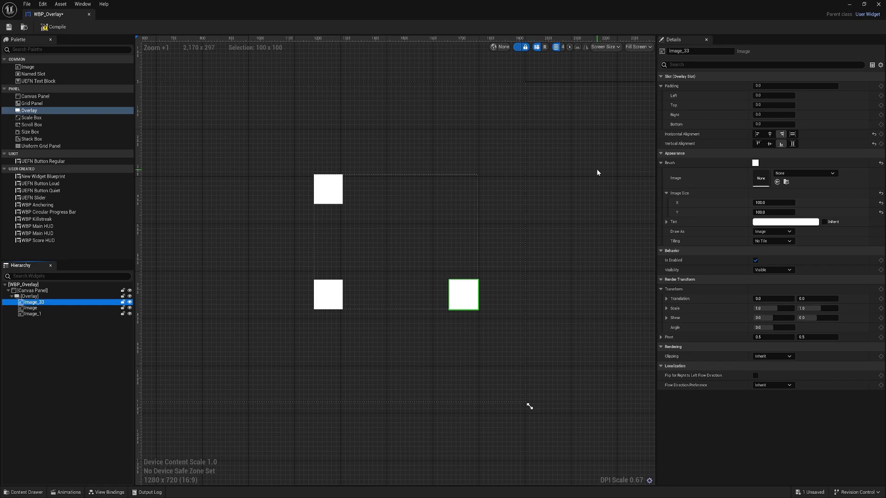
scroll(454, 277, "up", 3)
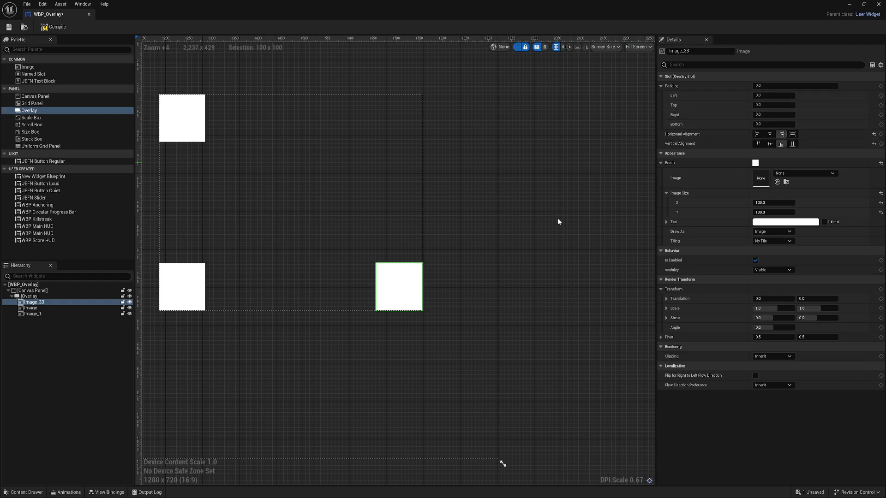
scroll(424, 295, "up", 3)
scroll(445, 228, "down", 2)
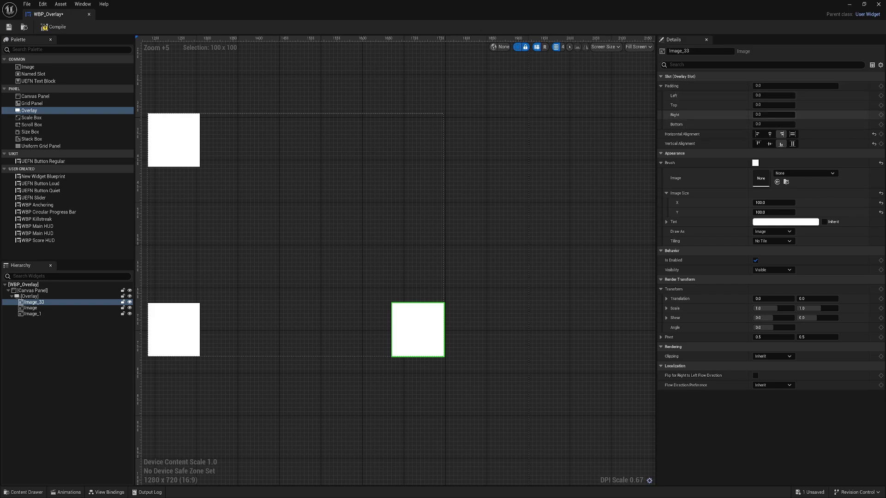
type("20")
key("Return")
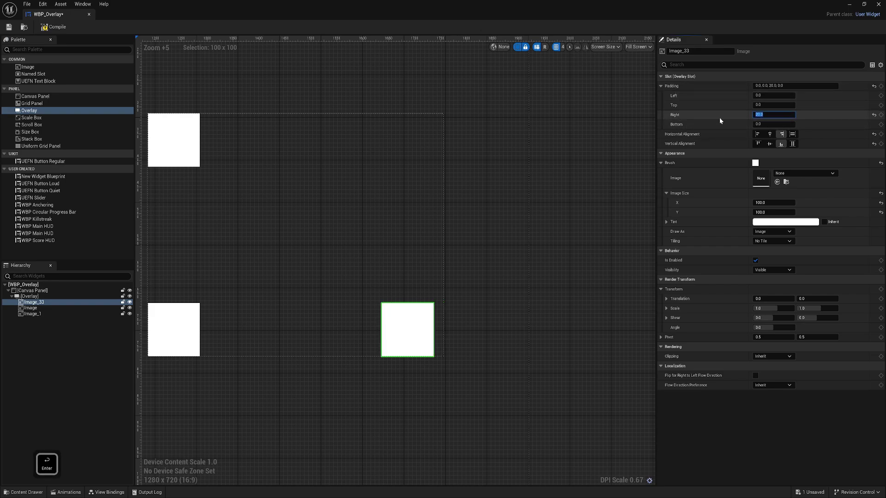
key("Tab")
type("20")
key("Return")
- Compare the Overlay's canvas slot settings with the padding and alignment settings of its child images
right_click_drag(448, 338, 476, 326)
scroll(488, 301, "up", 1)
scroll(489, 303, "down", 4)
mouse_move(532, 392)
left_mouse_down()
mouse_move(566, 365)
mouse_move(463, 289)
mouse_move(524, 389)
left_mouse_up()
scroll(558, 435, "up", 2)
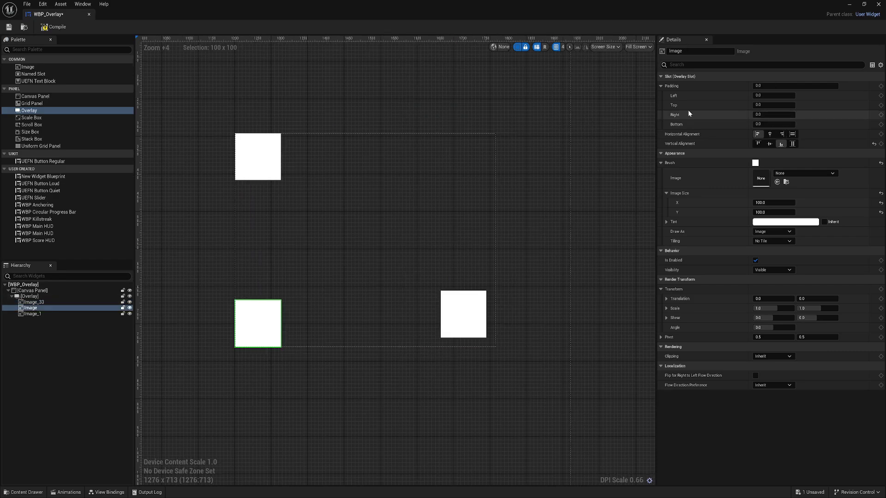
left_click(79, 296)
right_click_drag(309, 237, 323, 251)
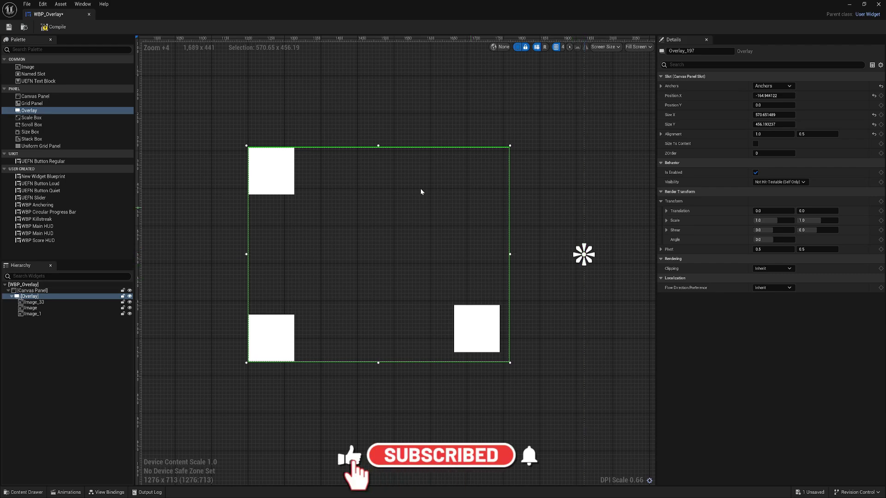
left_click(37, 302)
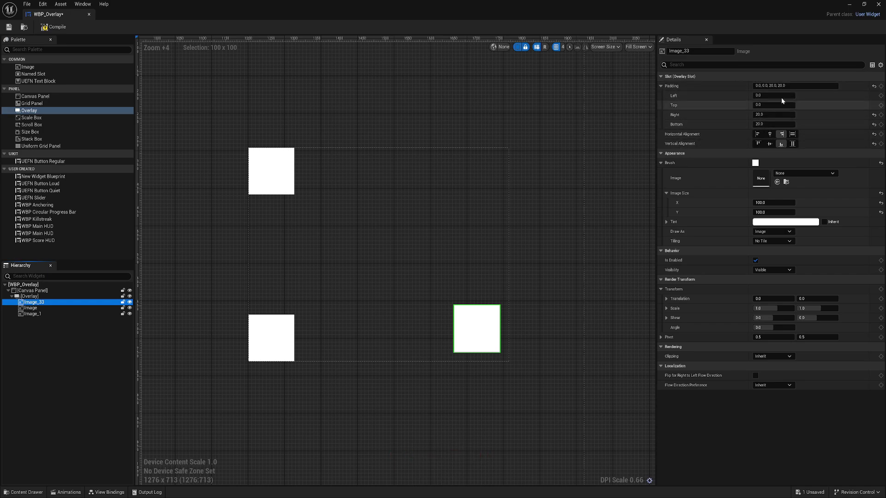
scroll(333, 268, "down", 1)
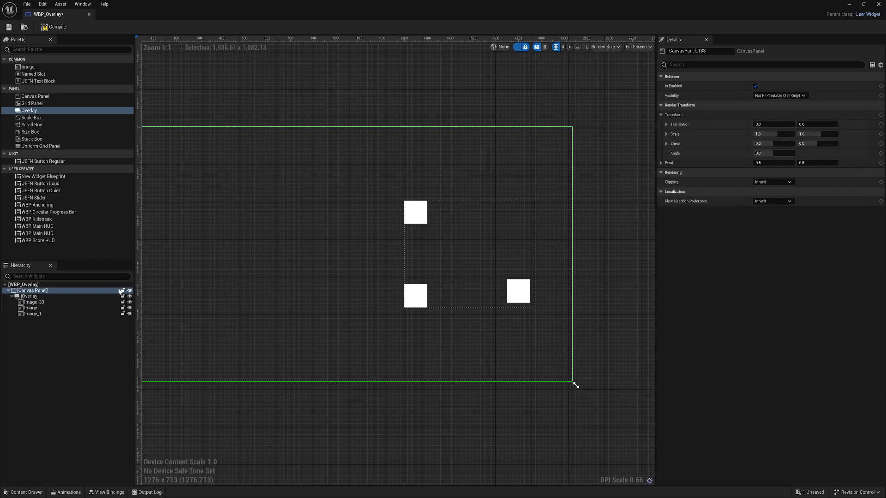
- Duplicate the Overlay with its three images and move the copy beside the original, to about X -895 and Y 3
left_click(34, 297)
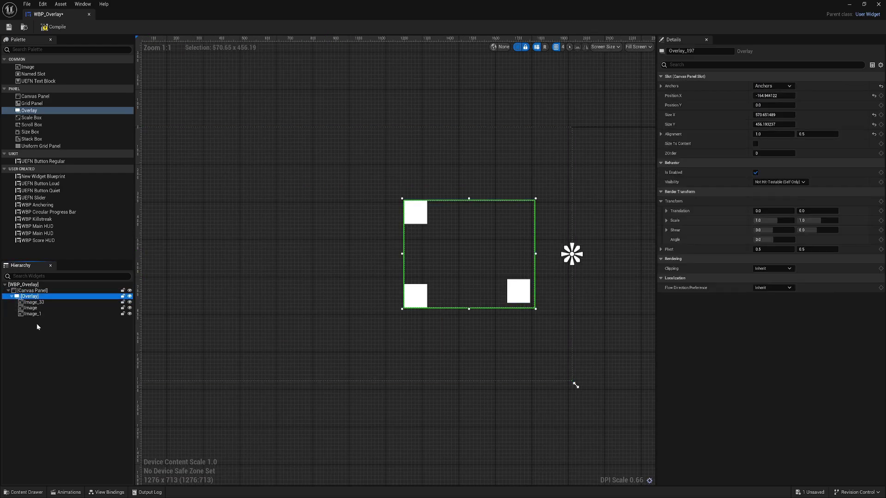
key("ctrl+d")
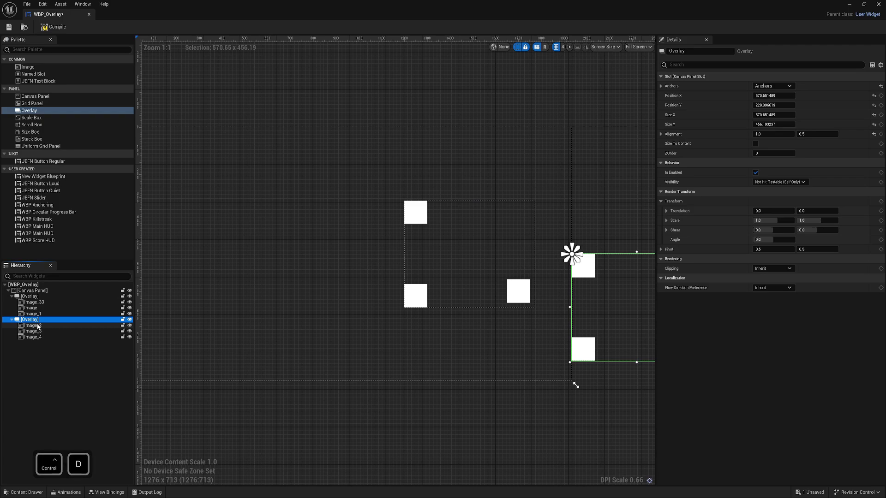
left_click_drag(775, 105, 720, 96)
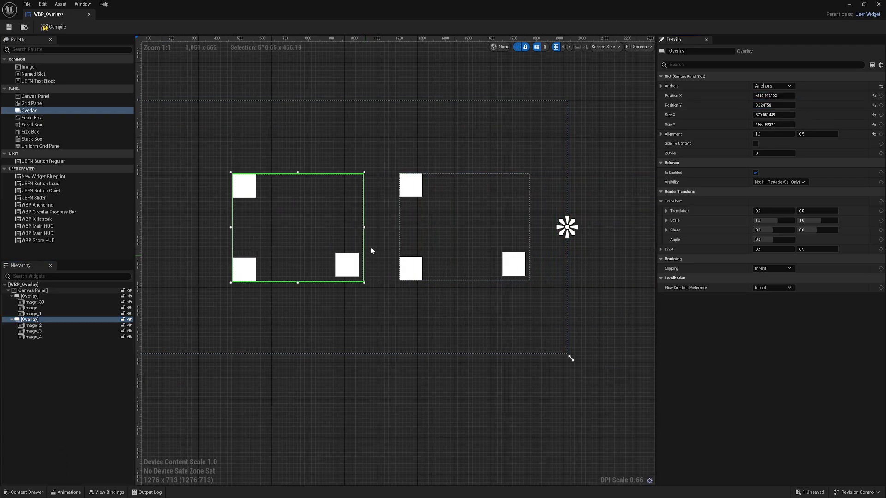
right_click_drag(386, 242, 370, 239)
scroll(380, 208, "up", 2)
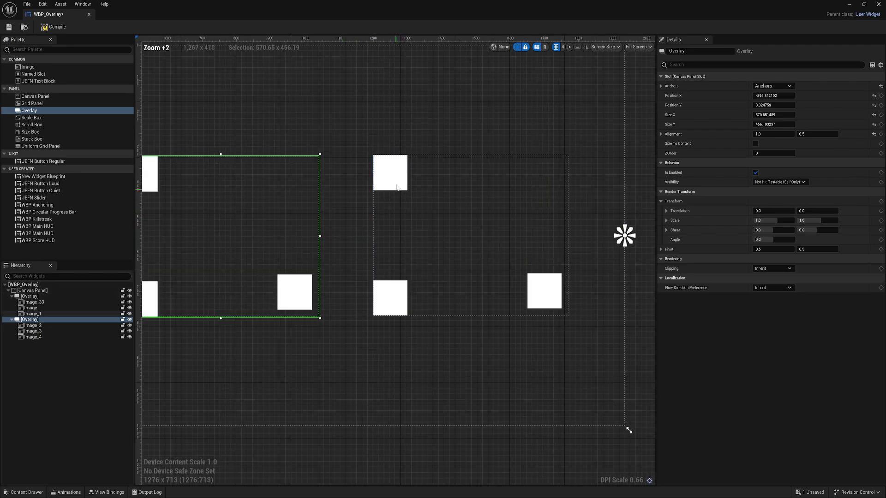
scroll(395, 257, "down", 2)
scroll(288, 231, "up", 2)
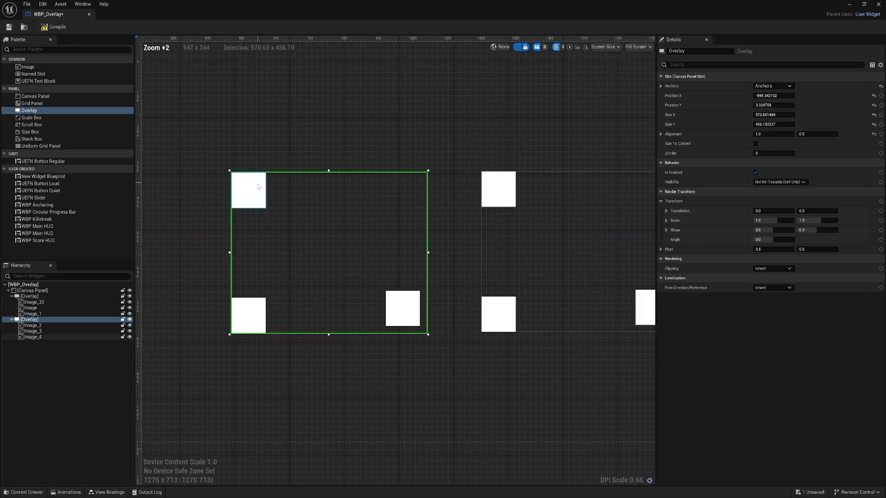
right_click_drag(342, 268, 312, 263)
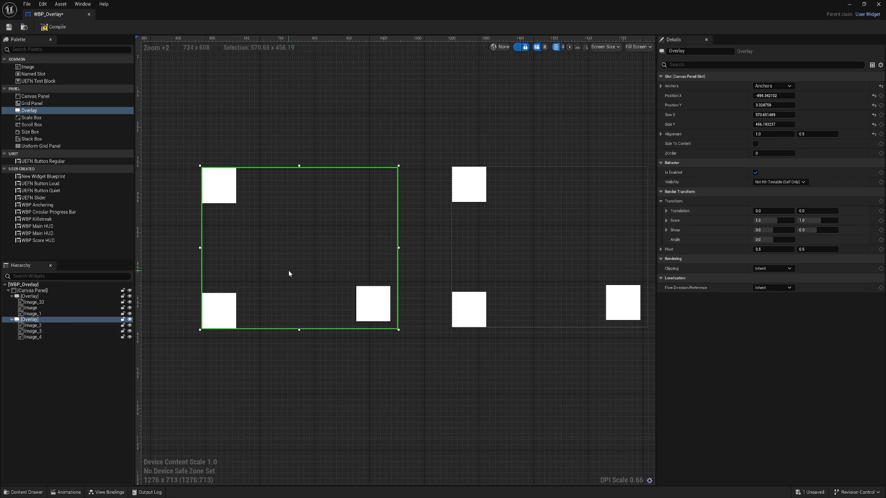
right_click_drag(301, 259, 203, 264)
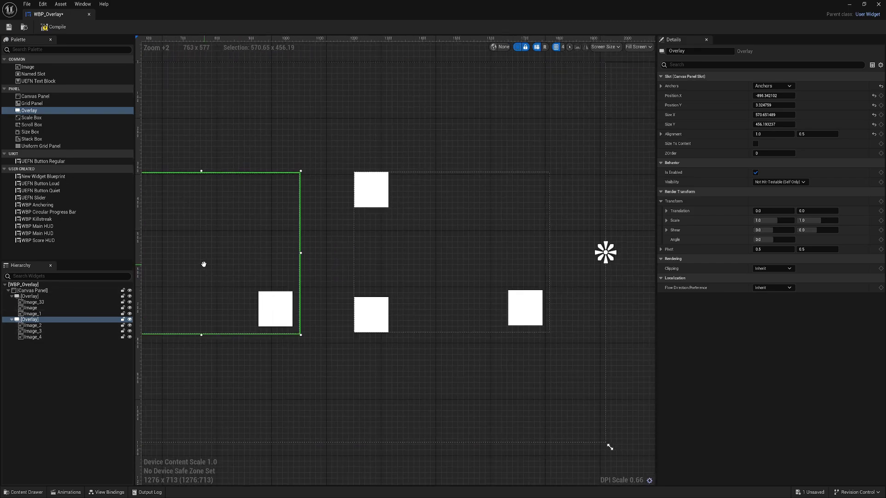
- Set the original Overlay's X position to the round value -165
left_click(33, 298)
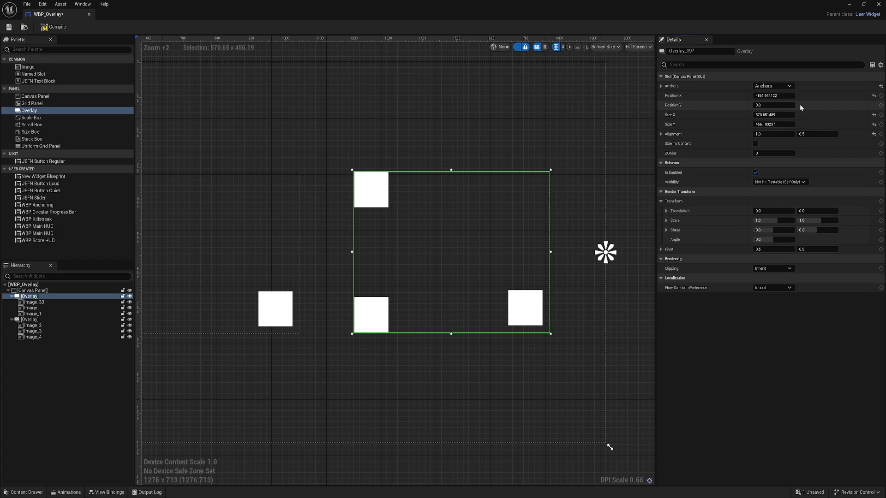
left_click(773, 96)
key("Return")
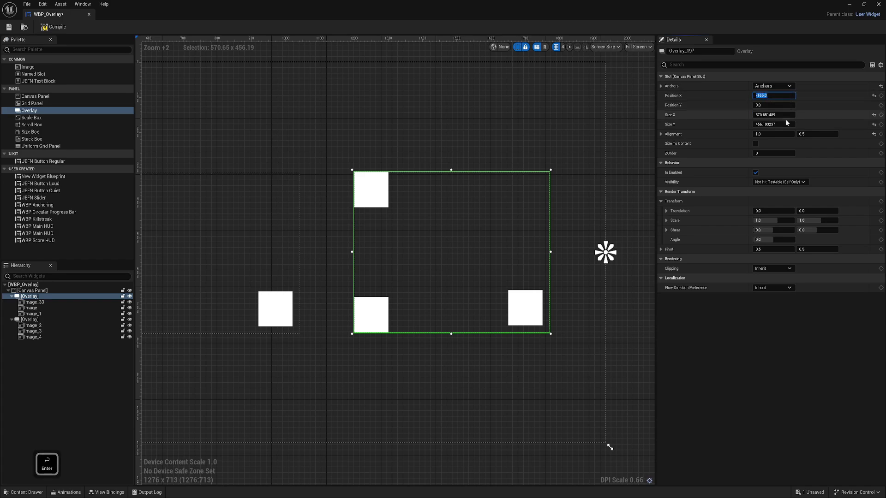
- Place the duplicated Overlay exactly over the original by setting its position to X -165 and Y 0
left_click(159, 314)
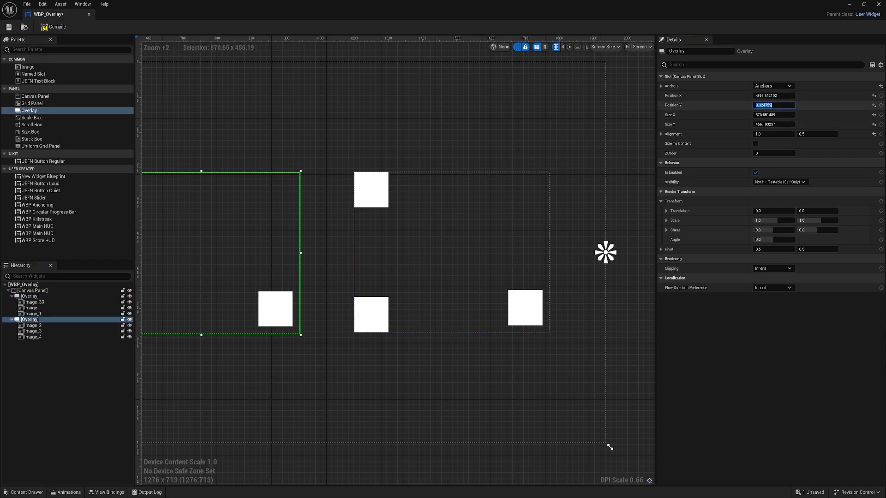
type("0")
key("Return")
key("Return")
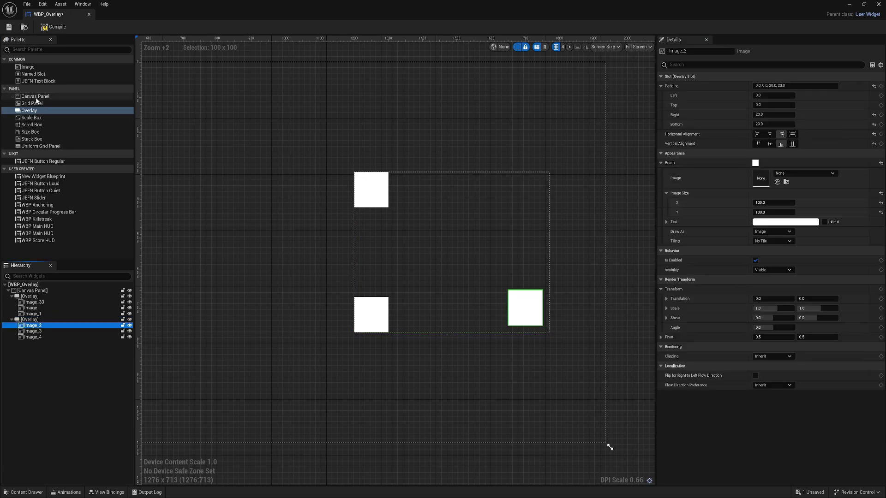
- Add a UEFN Text Block to the duplicated Overlay and check the slot settings of Image_2
left_click_drag(52, 83, 53, 86)
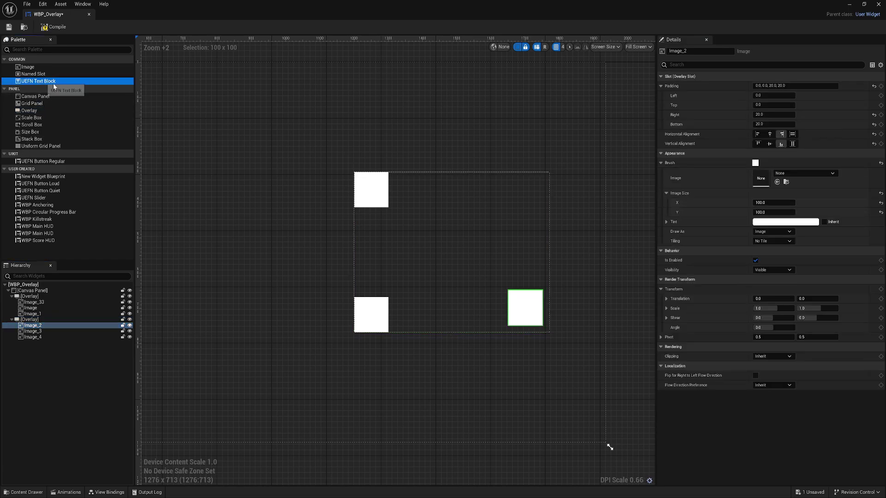
left_click(41, 325)
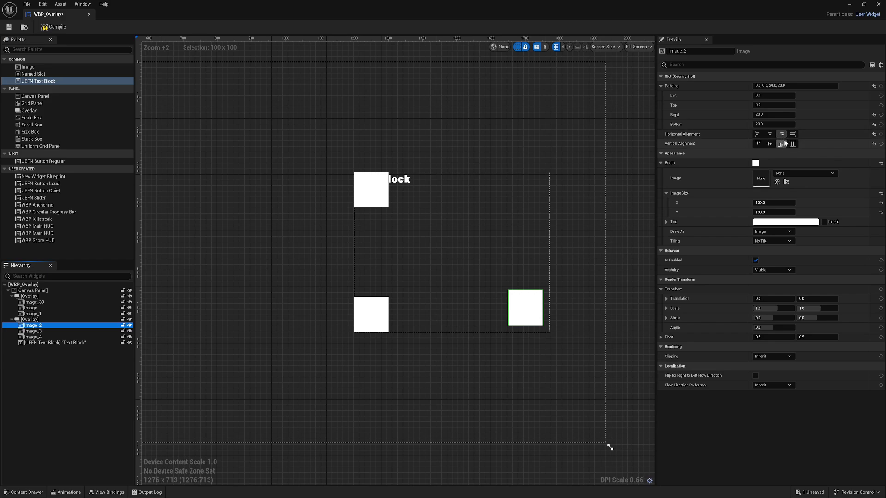
- Give the text block 20 padding on the right and bottom, and align it to the Overlay's right and bottom
left_click(65, 343)
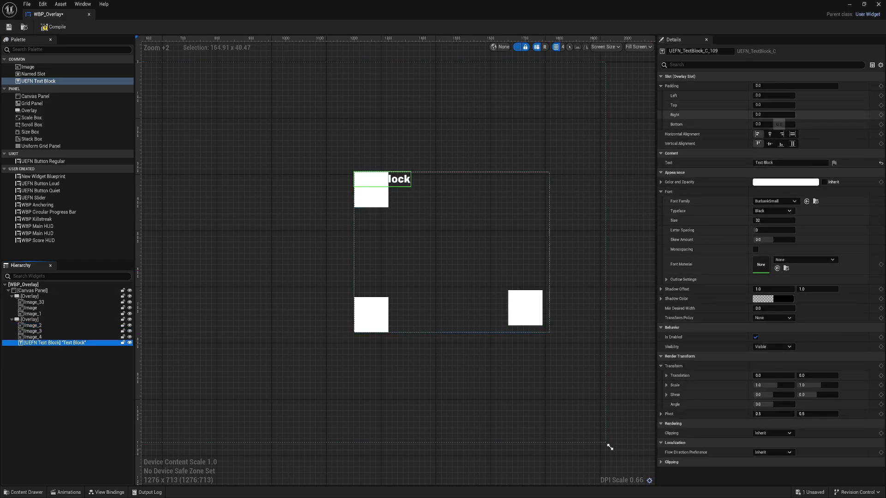
left_click(762, 122)
type("20")
key("Return")
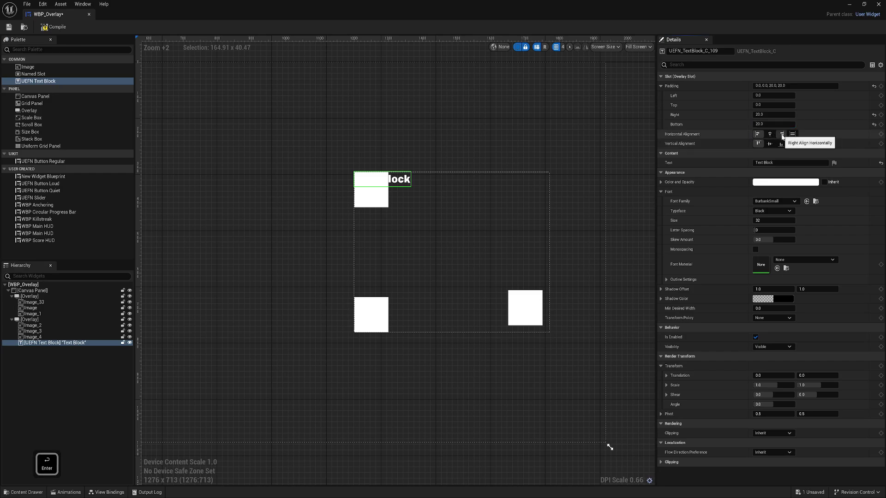
left_click(781, 134)
left_click(780, 143)
scroll(546, 311, "up", 2)
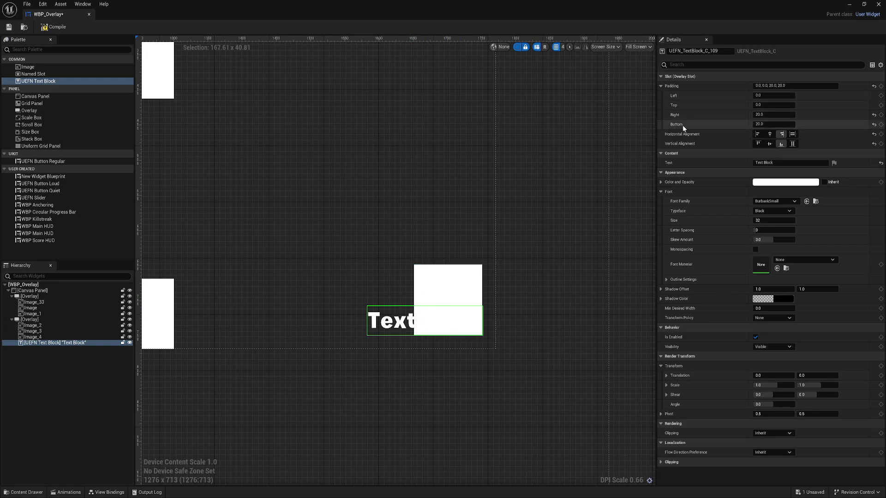
- Change the text block's colour to black
left_click(779, 182)
left_click_drag(714, 231, 716, 295)
left_click(721, 361)
scroll(427, 318, "up", 2)
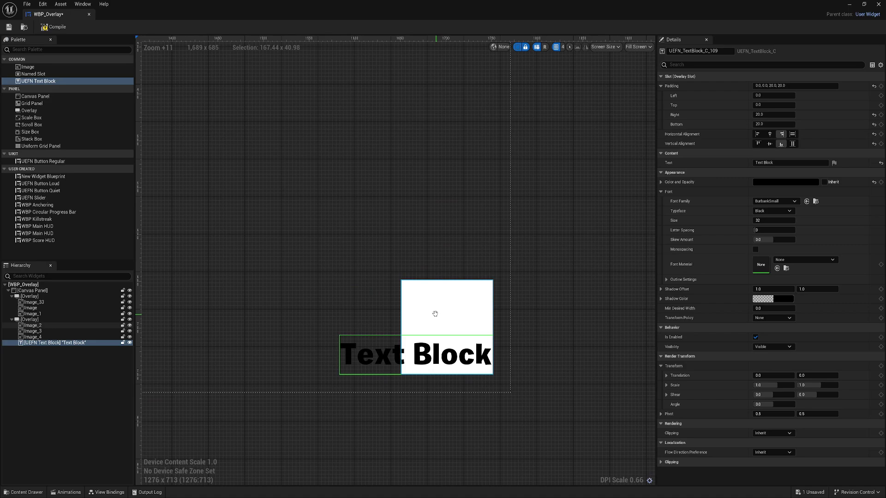
- Try bottom paddings of 30 and 40 on the text block, finishing with a bottom padding of 50
left_click(770, 124)
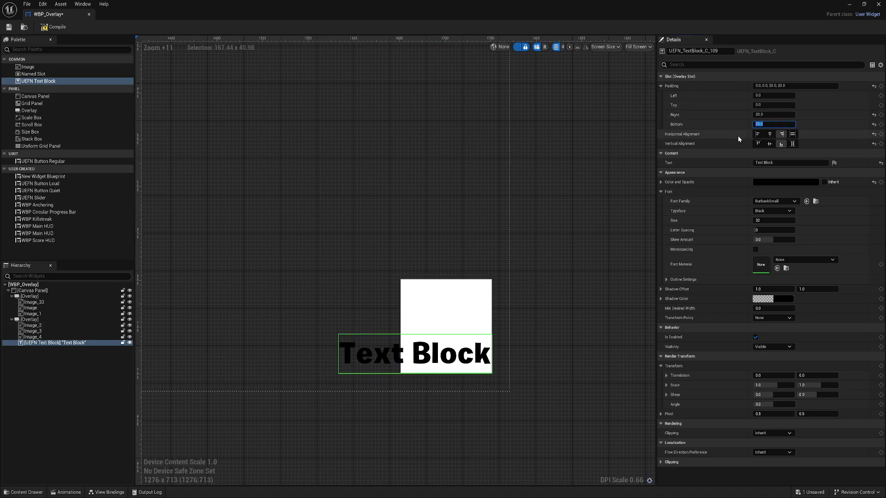
type("30")
key("Return")
type("40")
key("Return")
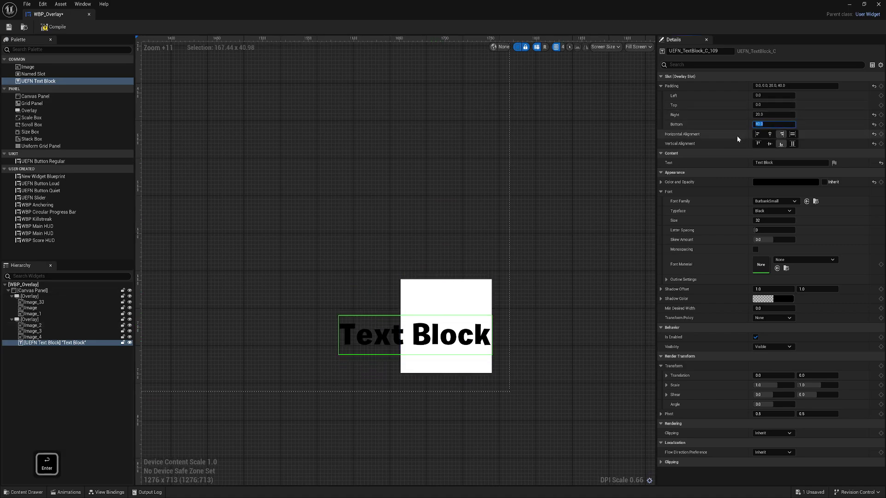
type("50")
key("Return")
- Resize the designer's preview screen to 640 x 1136 and examine how the Overlay's images and text block hold their layout
scroll(420, 281, "down", 2)
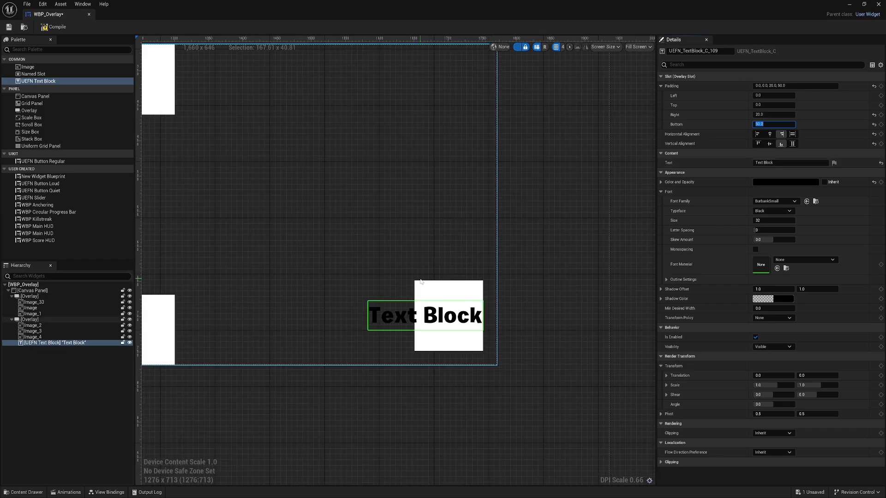
scroll(420, 282, "down", 4)
left_click_drag(517, 308, 272, 264)
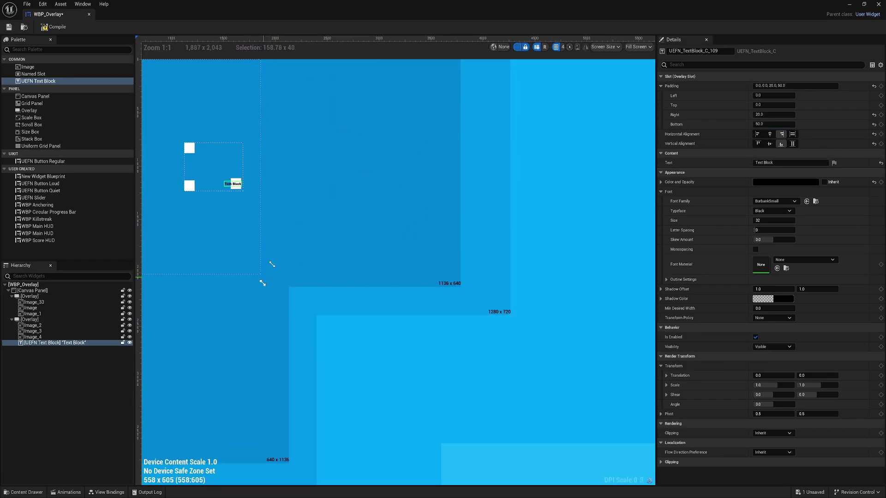
left_click_drag(545, 301, 291, 471)
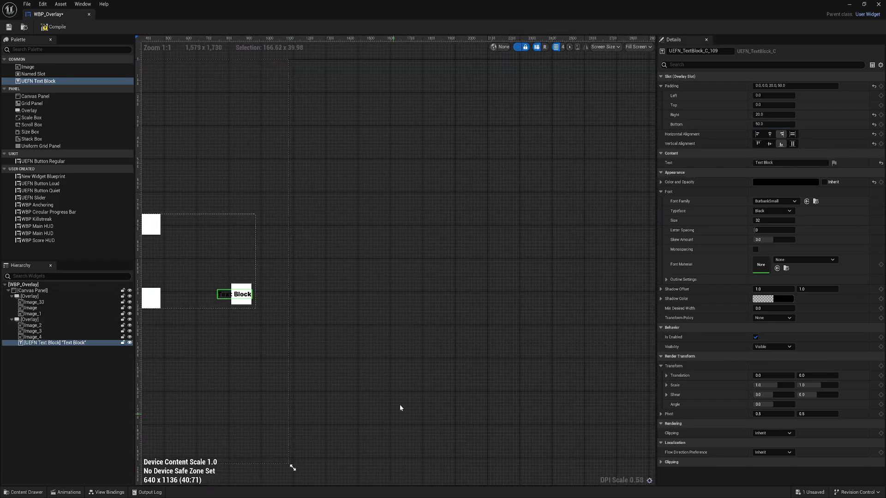
scroll(385, 305, "up", 6)
scroll(385, 304, "up", 2)
scroll(381, 291, "down", 9)
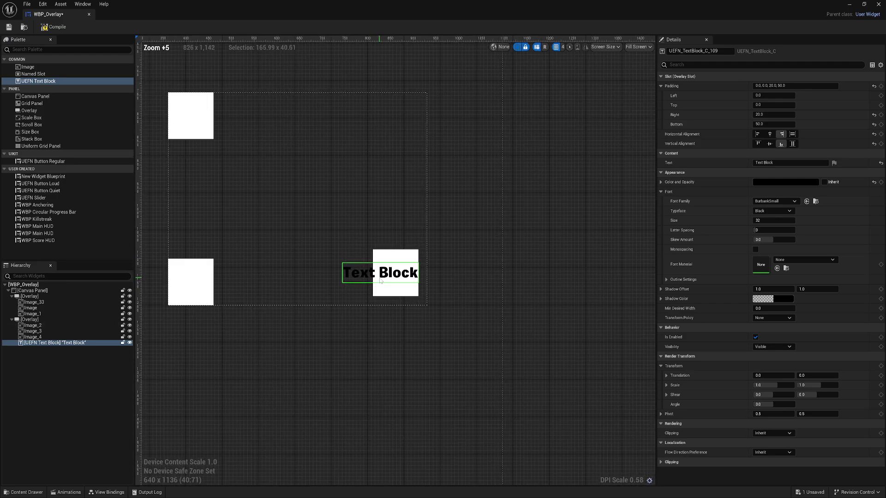
scroll(378, 279, "down", 4)
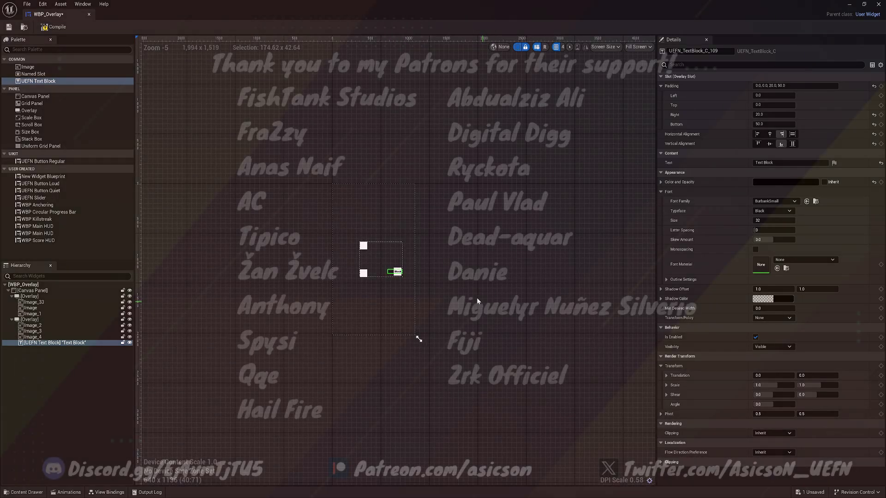